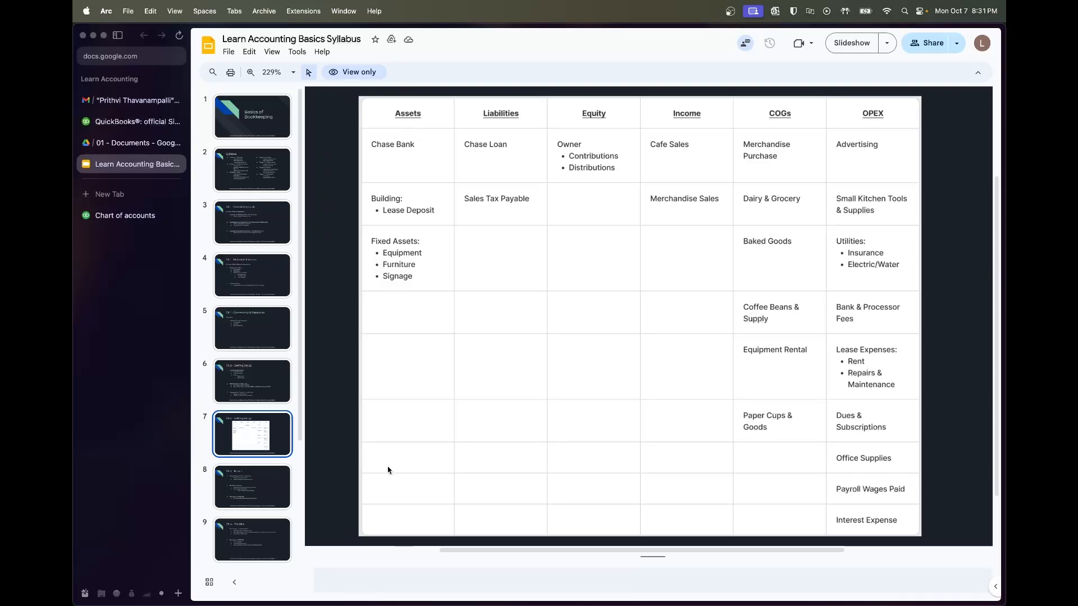
- Switch to the QuickBooks chart of accounts and start a new account named Lease Deposit
click(112, 220)
key(ctrl+Tab)
click(143, 215)
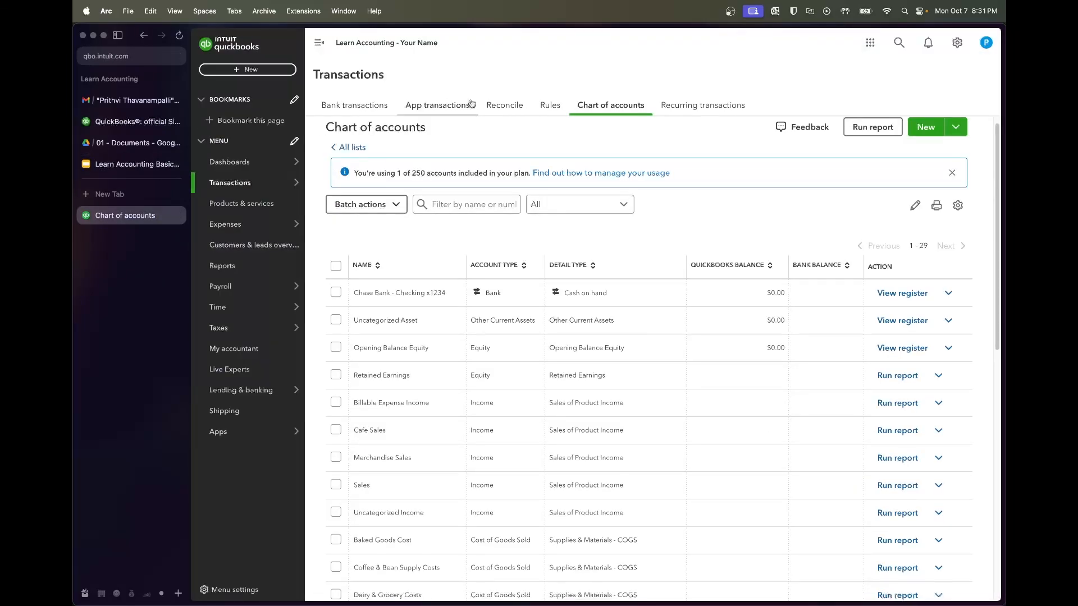
click(926, 127)
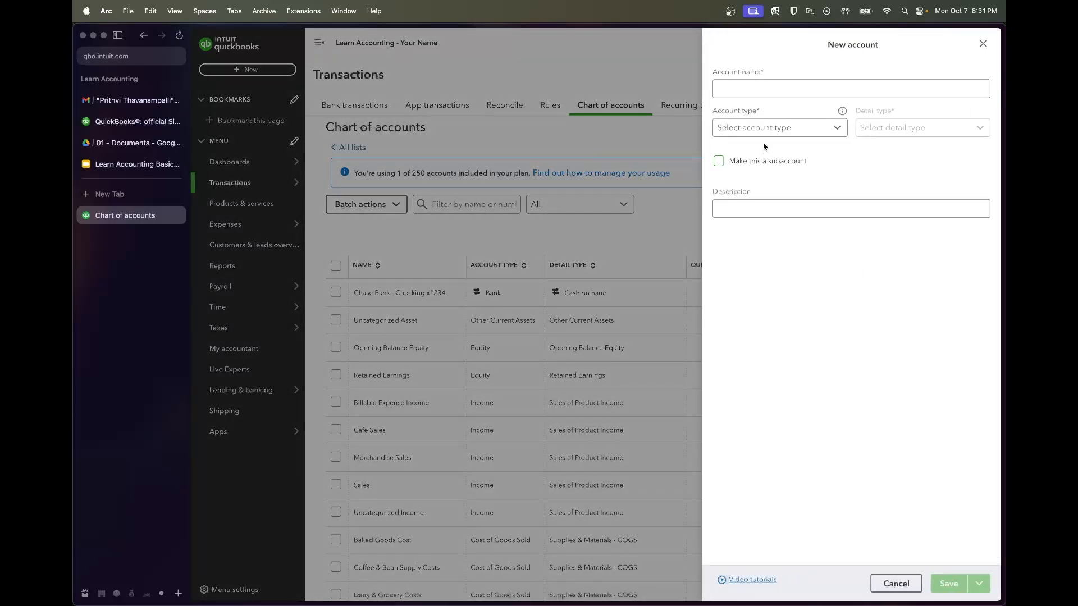
click(772, 90)
text(Lease Deposit)
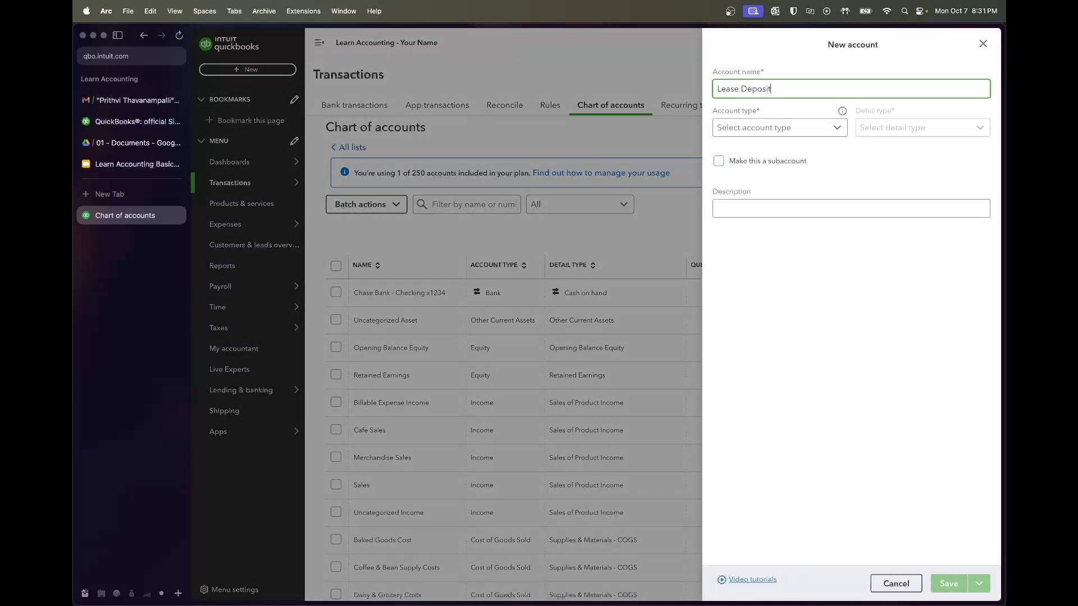
- Set the Lease Deposit account to type Other Assets with detail type Security Deposits, and save it
click(771, 128)
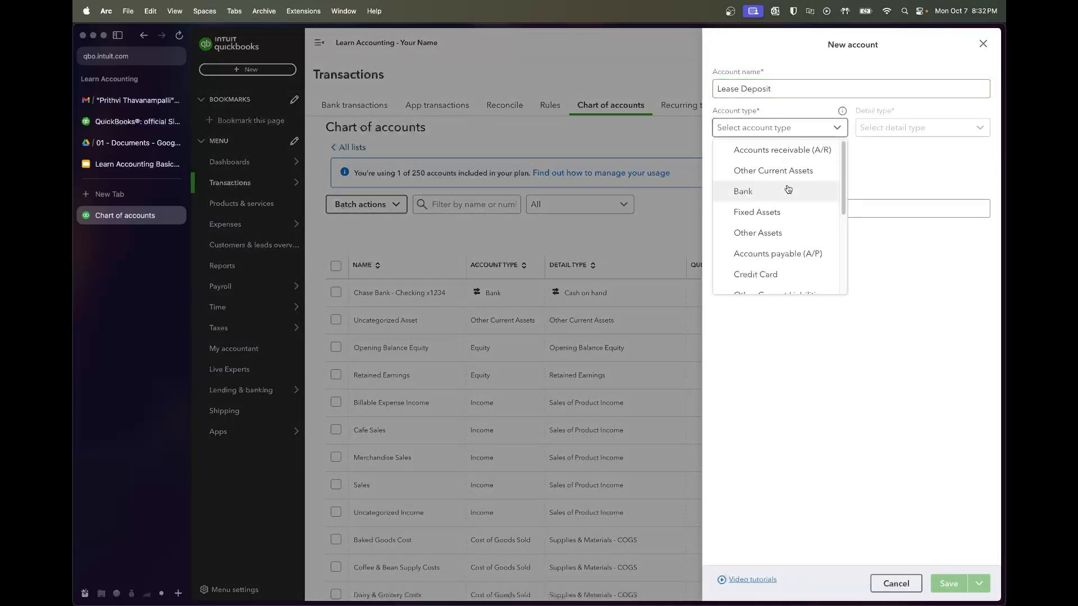
click(794, 236)
click(939, 125)
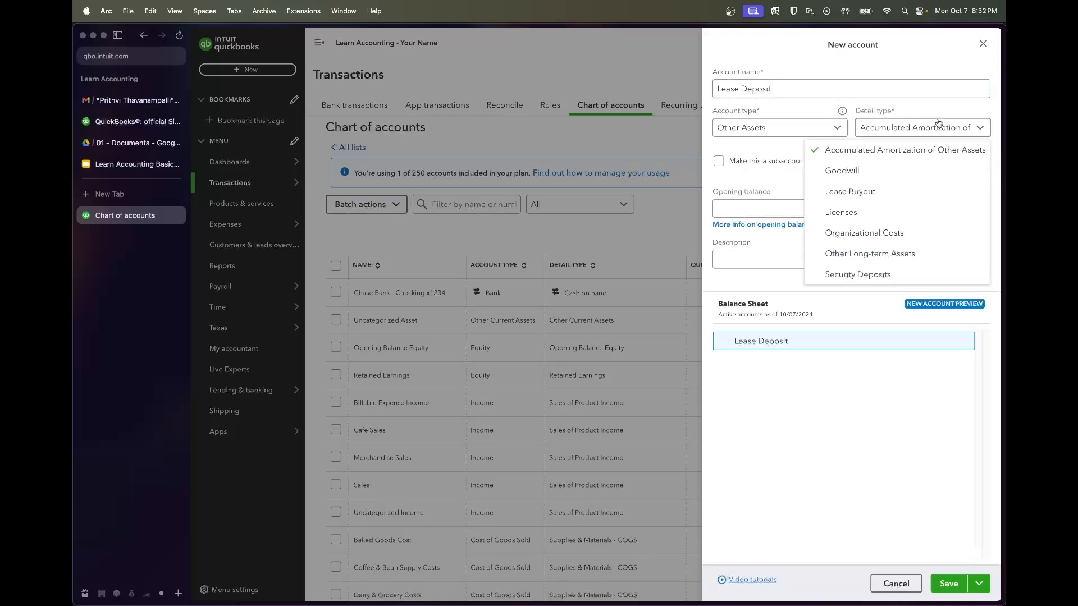
click(888, 274)
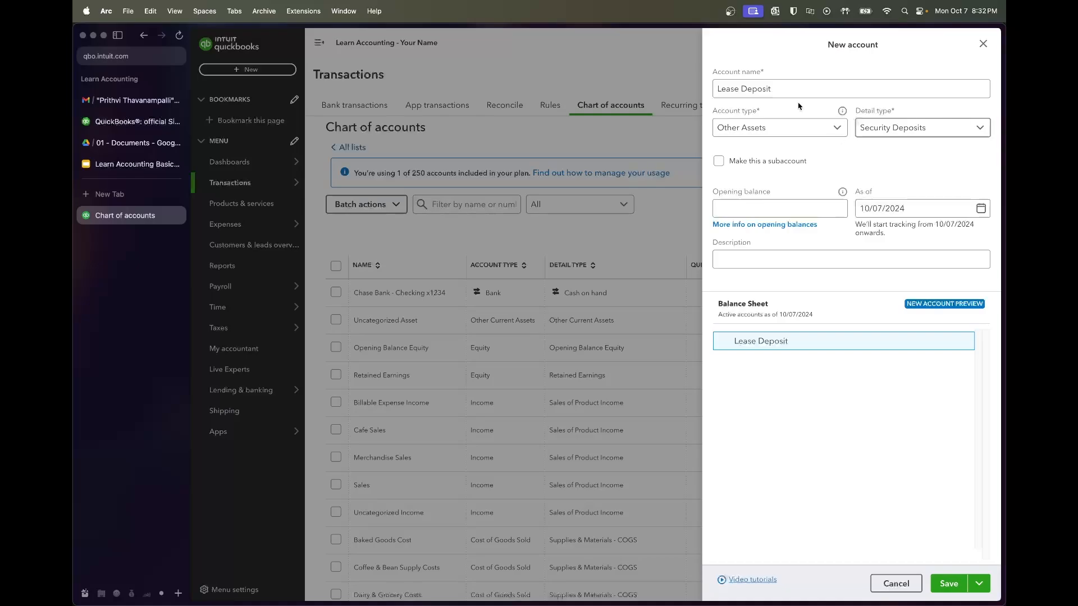
click(950, 584)
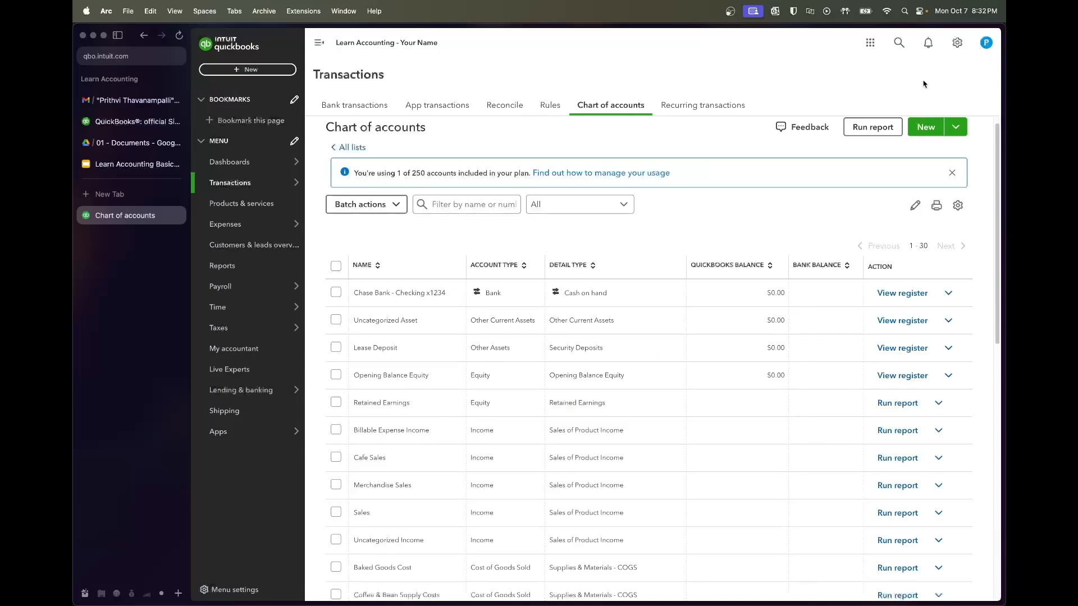
- Start another new account, consult the Assets column on the syllabus slide, and name the account Equipment
click(926, 125)
click(104, 163)
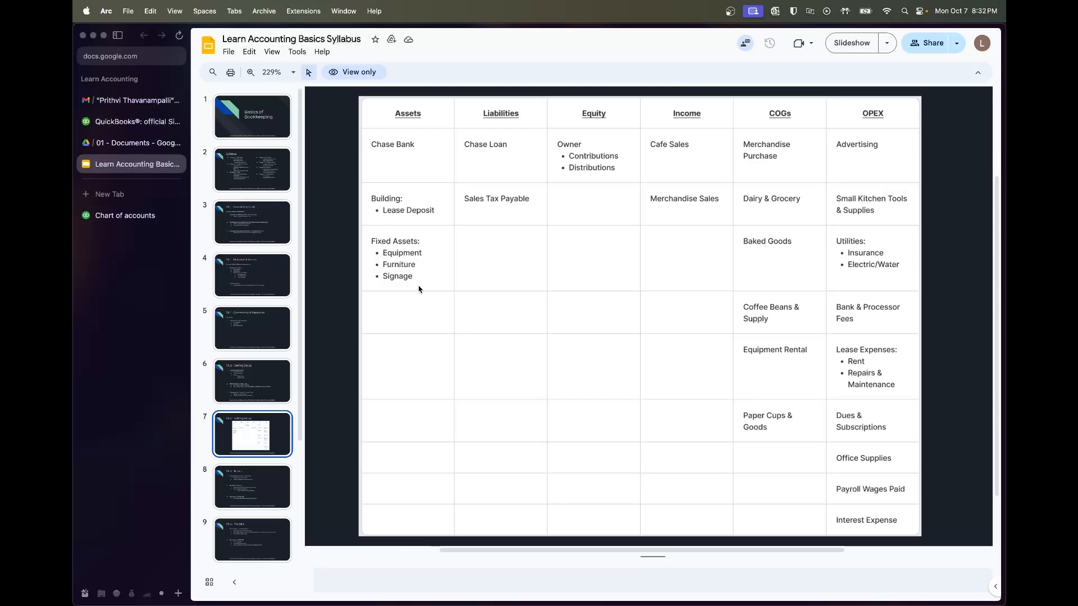
click(132, 218)
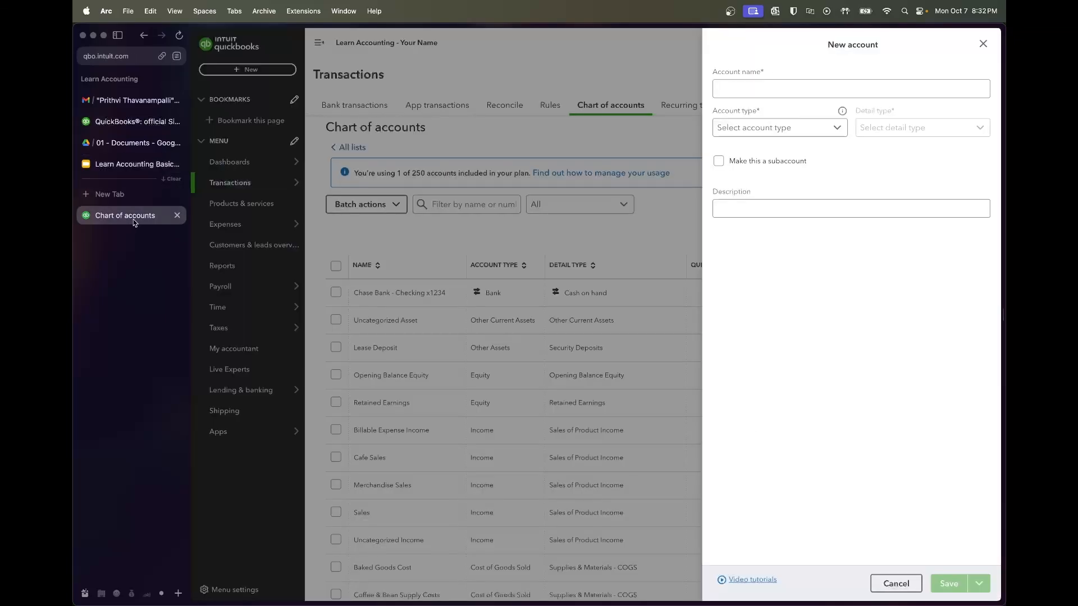
click(765, 90)
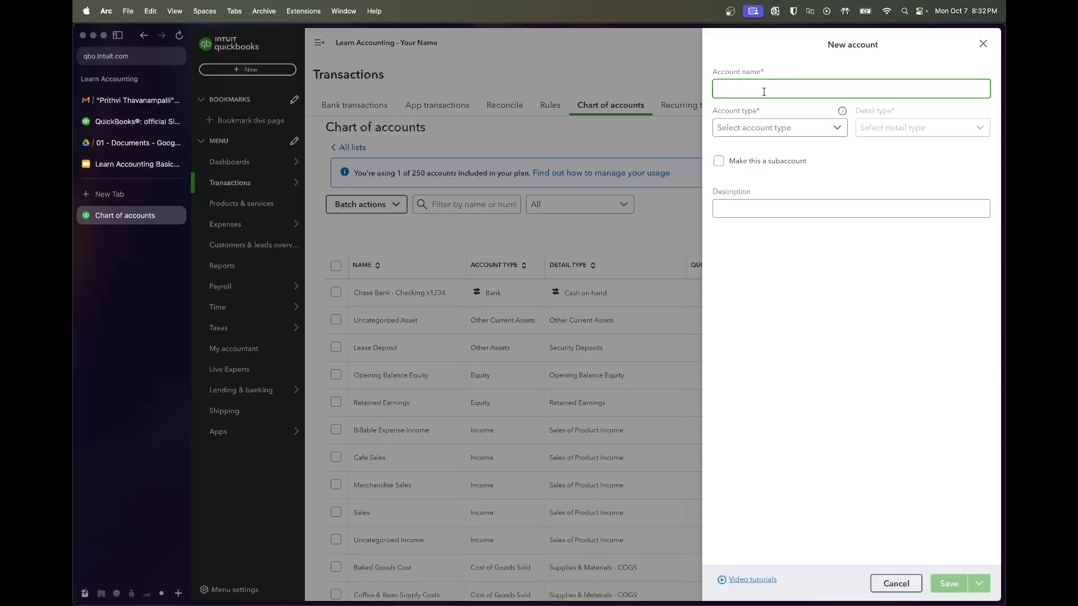
click(132, 164)
click(126, 217)
text(Equipment)
- Set the Equipment account to type Fixed Assets with detail type Machinery & Equipment, and save it
click(797, 128)
click(790, 210)
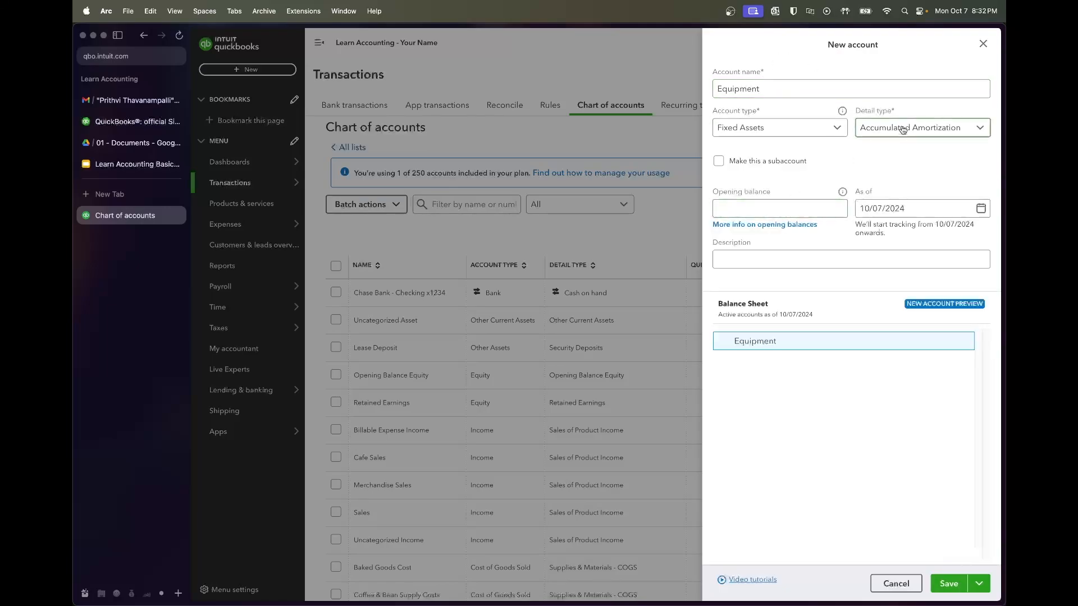
click(903, 129)
scroll(899, 216, down, 5)
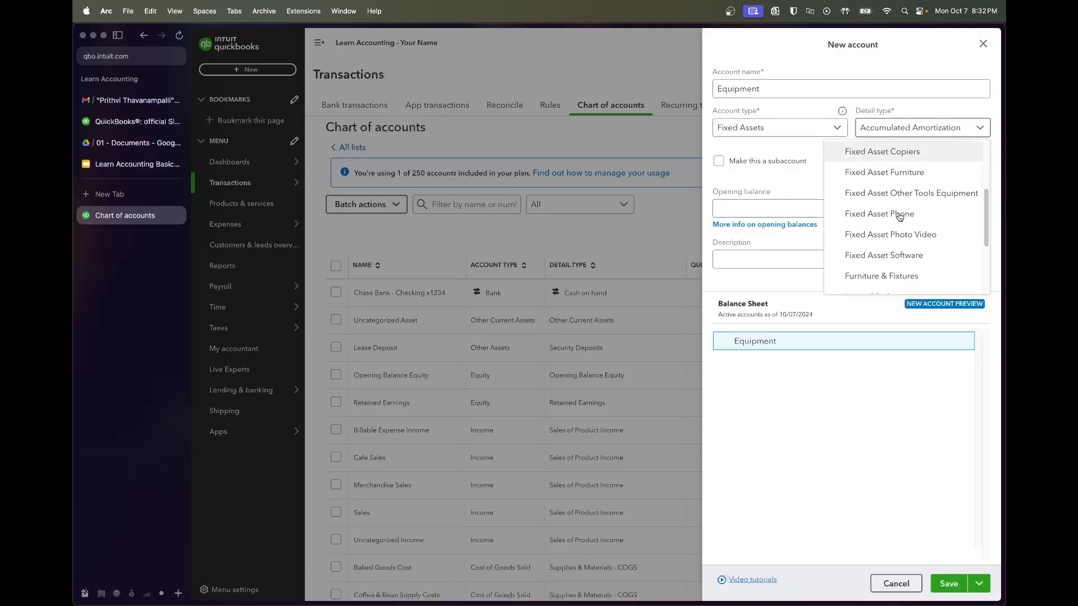
scroll(899, 217, down, 4)
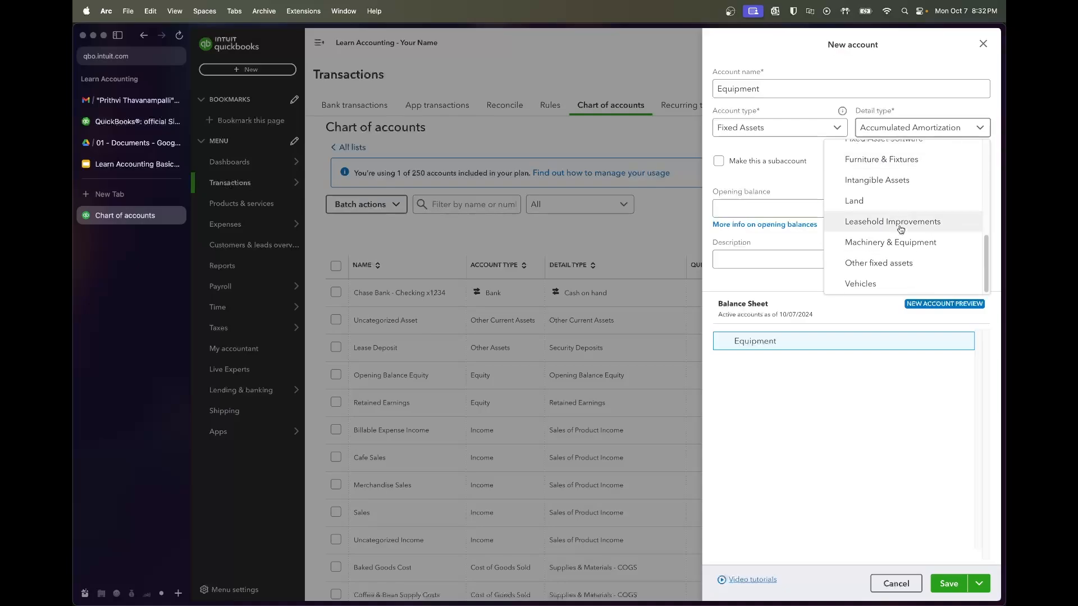
click(893, 242)
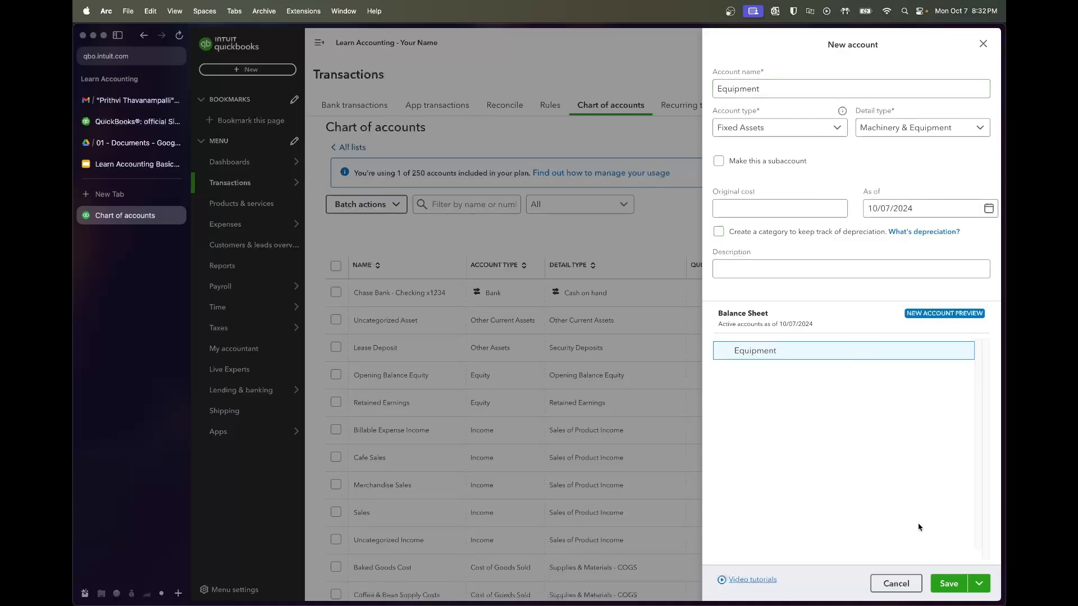
click(949, 584)
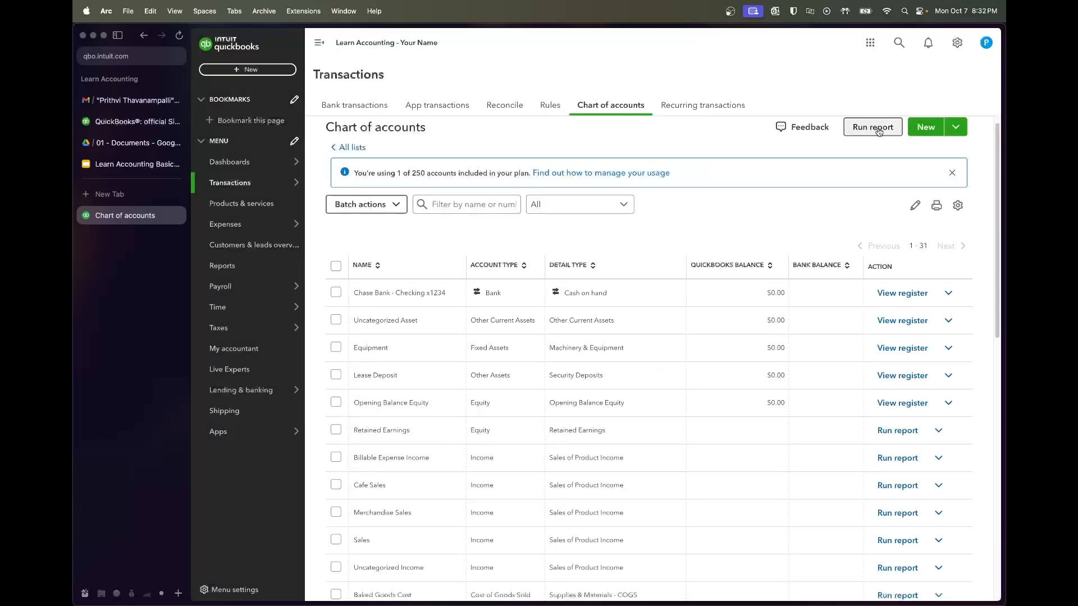
- Start a new account for the next fixed asset listed on the syllabus slide, naming it Furniture
click(925, 127)
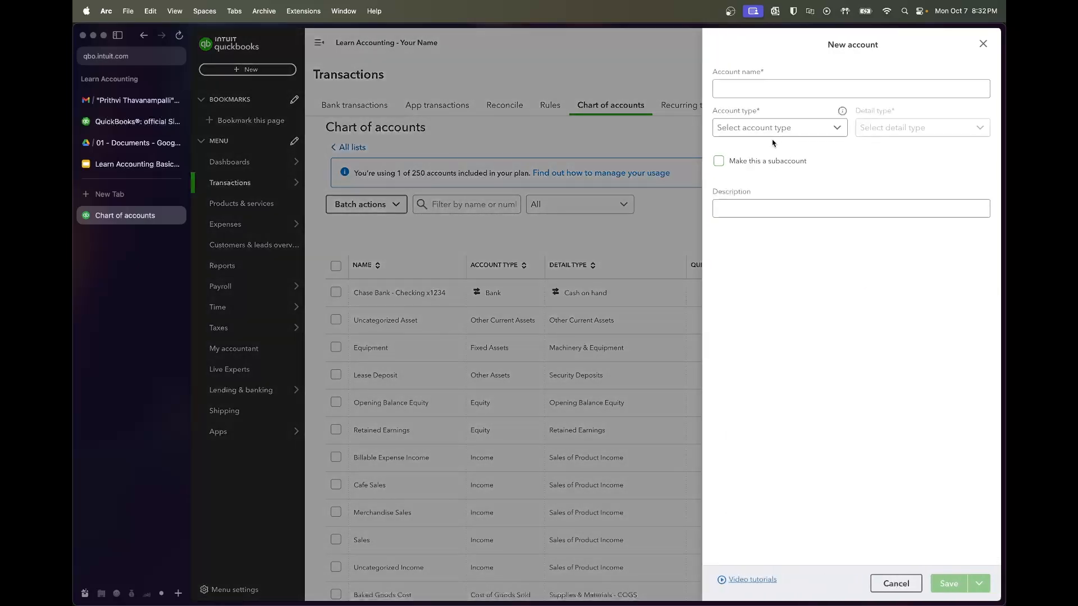
click(132, 166)
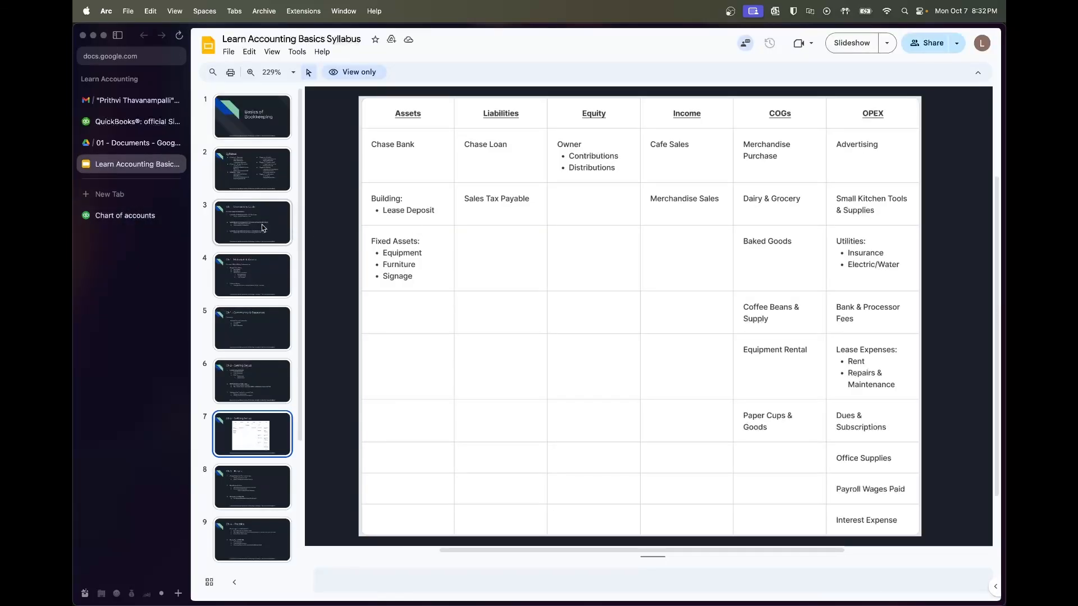
click(136, 218)
click(819, 94)
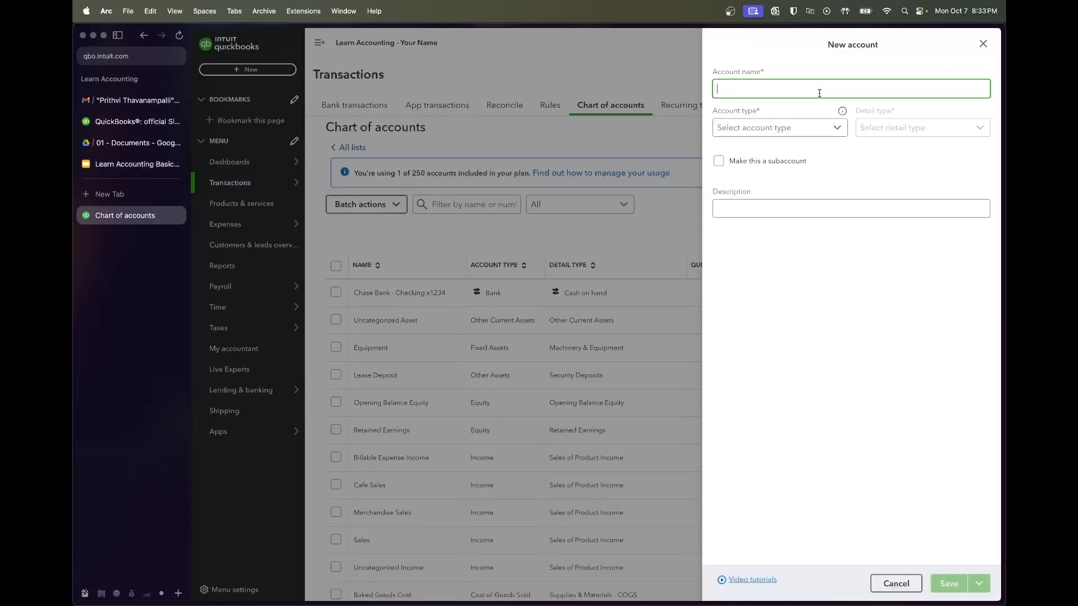
text(Furniture)
- Set the Furniture account to type Fixed Assets with detail type Fixed Asset Furniture, then save it and open another new account
click(820, 127)
scroll(803, 256, down, 4)
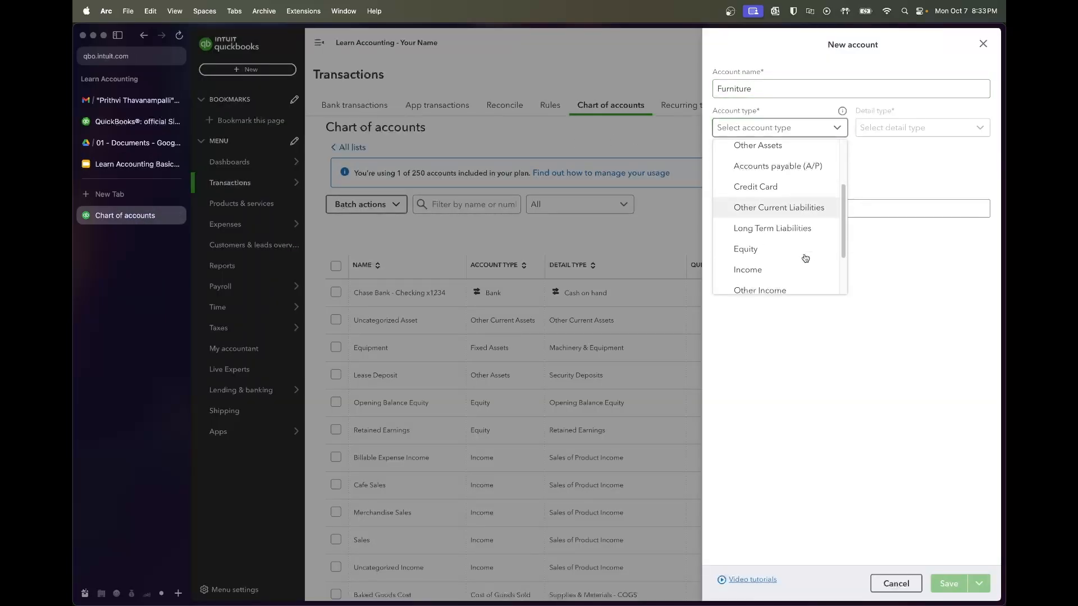
scroll(783, 186, up, 3)
click(780, 168)
click(921, 127)
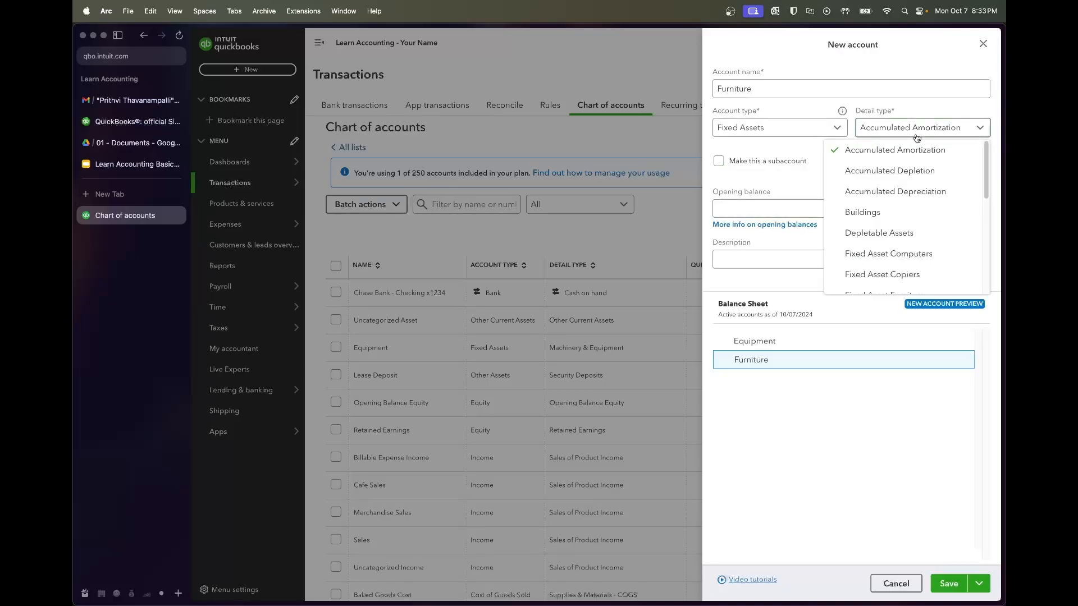
scroll(909, 224, down, 1)
click(887, 258)
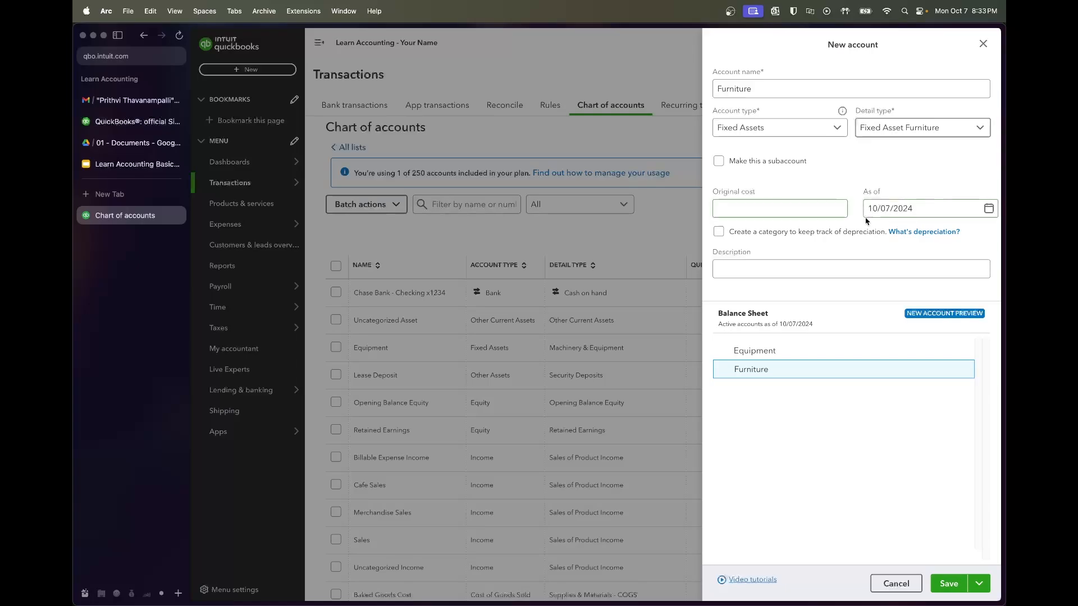
click(785, 213)
click(978, 584)
click(961, 560)
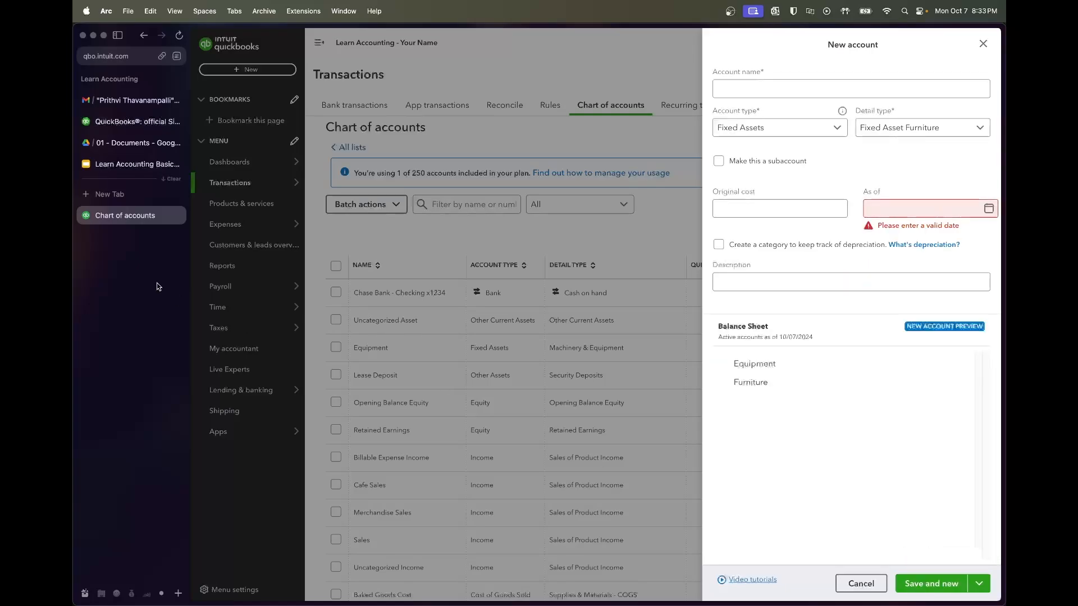
- Check the syllabus slide for the remaining fixed asset and name the new account Signage
click(130, 162)
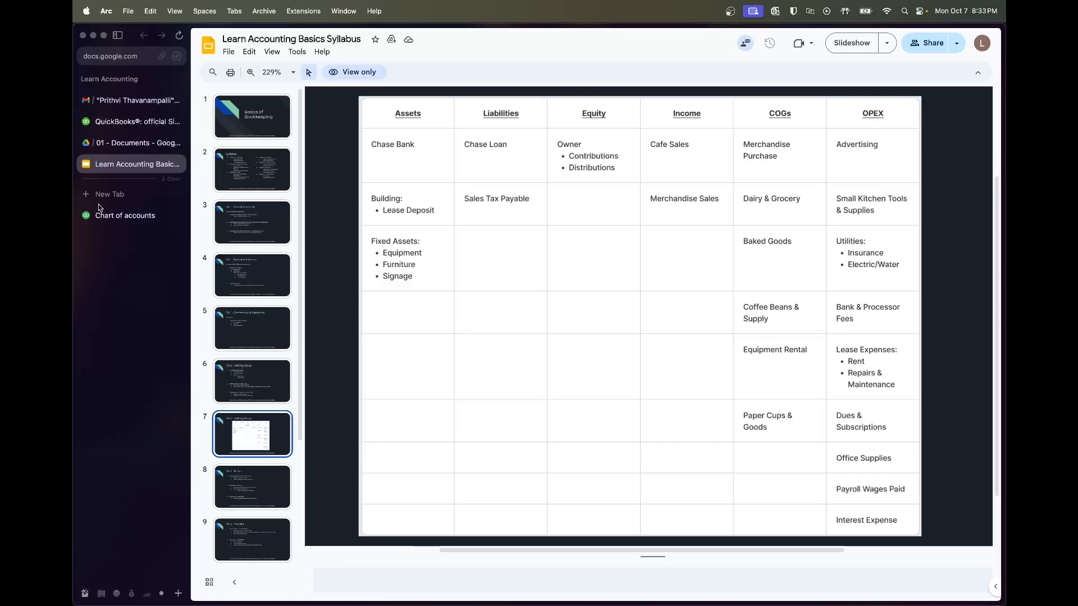
click(112, 217)
text(Si)
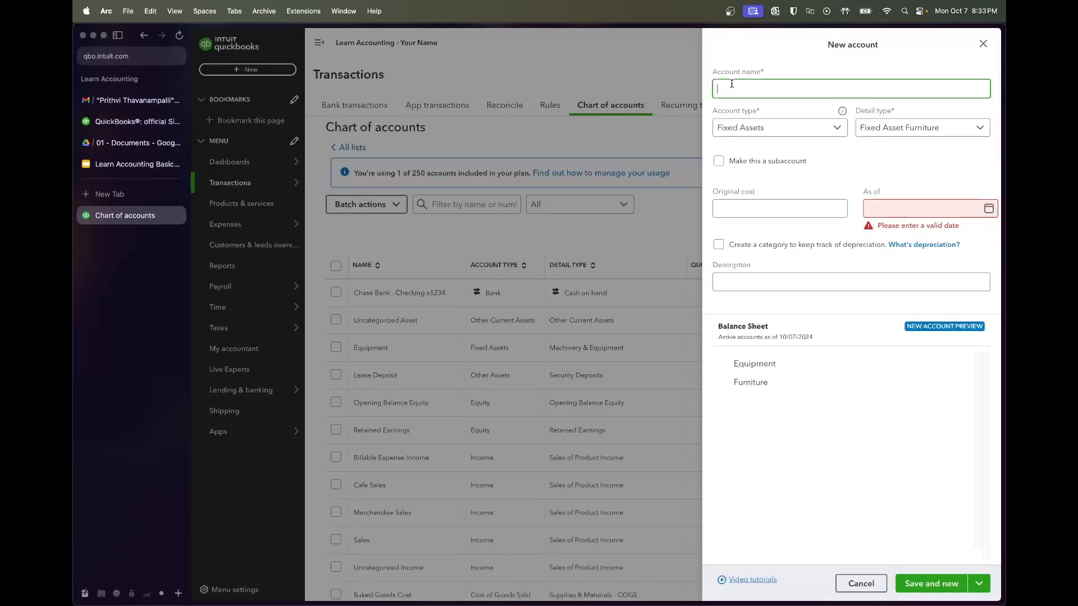
text(gnage)
- Set the Signage account's detail type to Furniture & Fixtures, save it, and close the new account form
click(876, 129)
scroll(883, 232, down, 3)
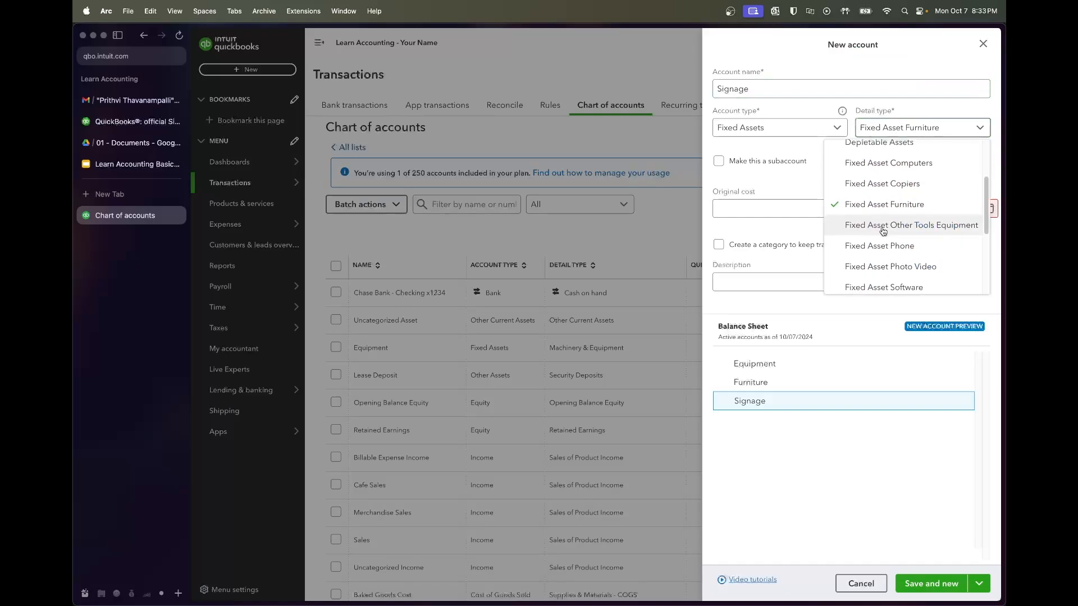
scroll(883, 231, down, 4)
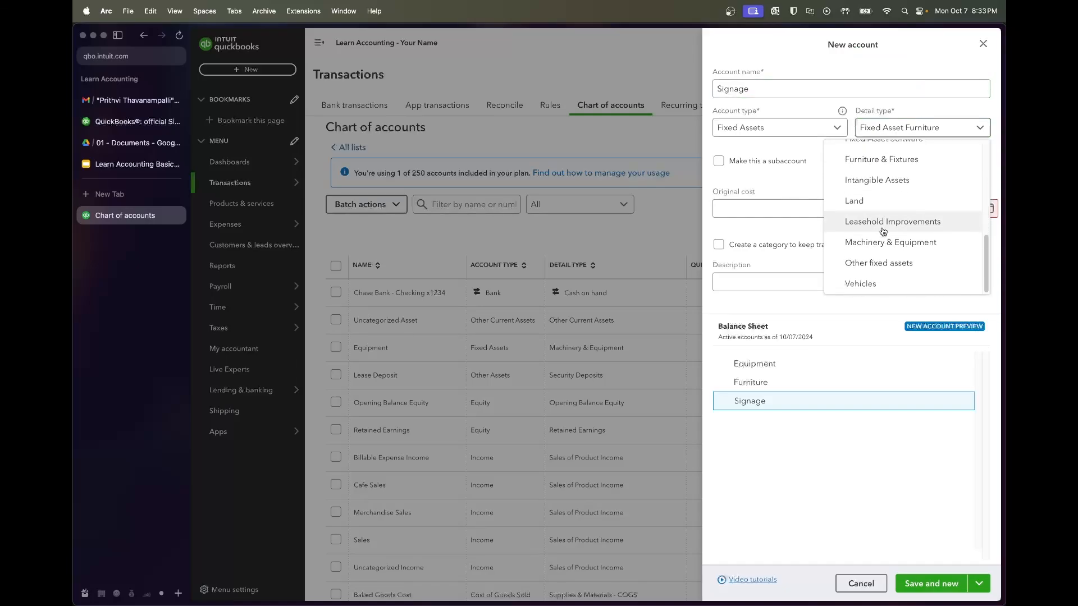
scroll(885, 263, up, 5)
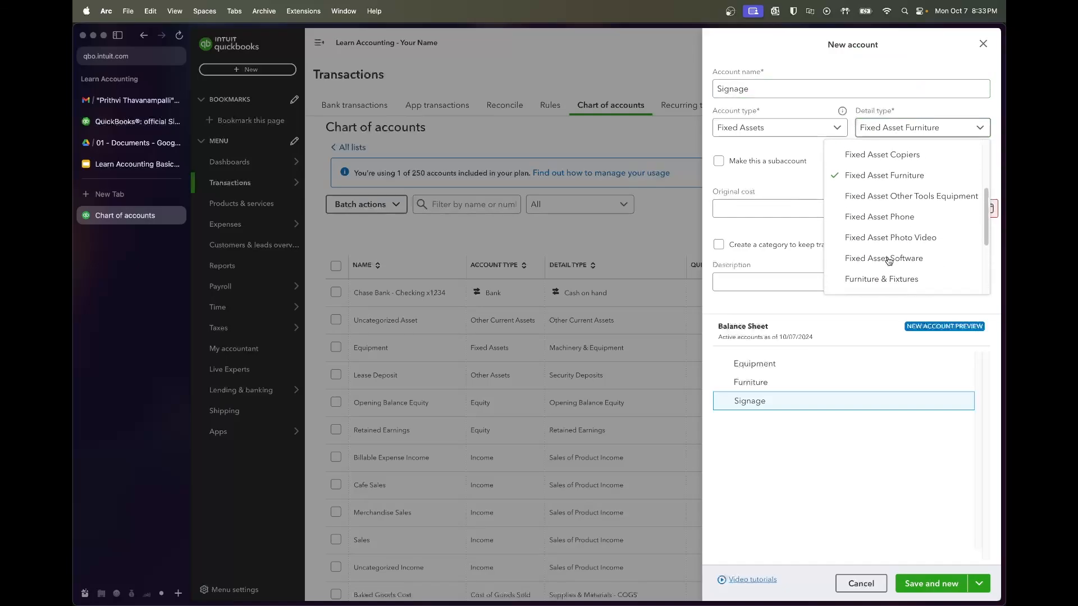
scroll(889, 262, up, 2)
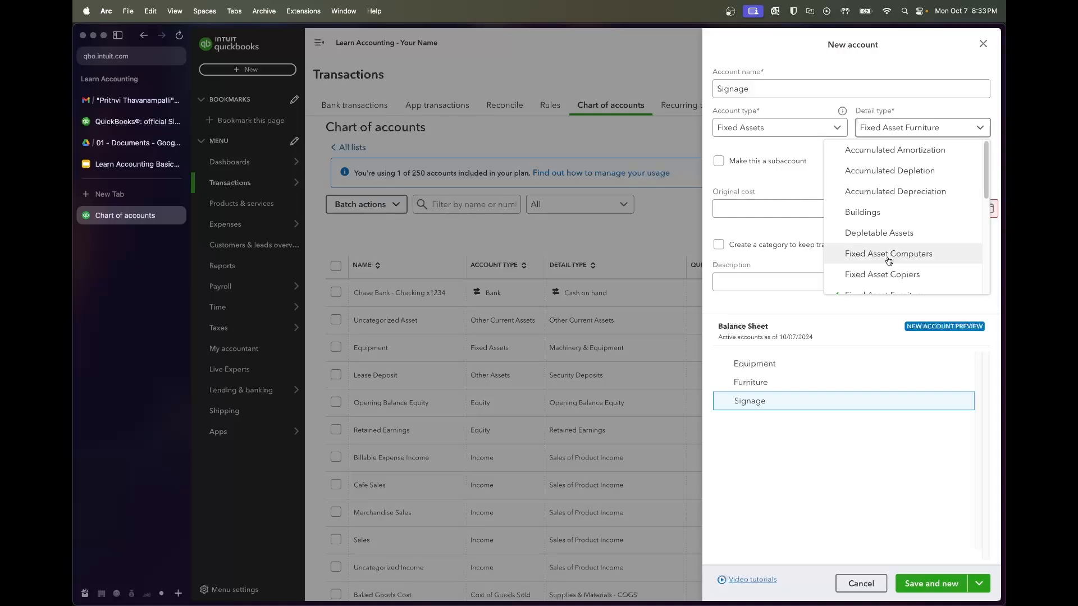
scroll(889, 261, down, 5)
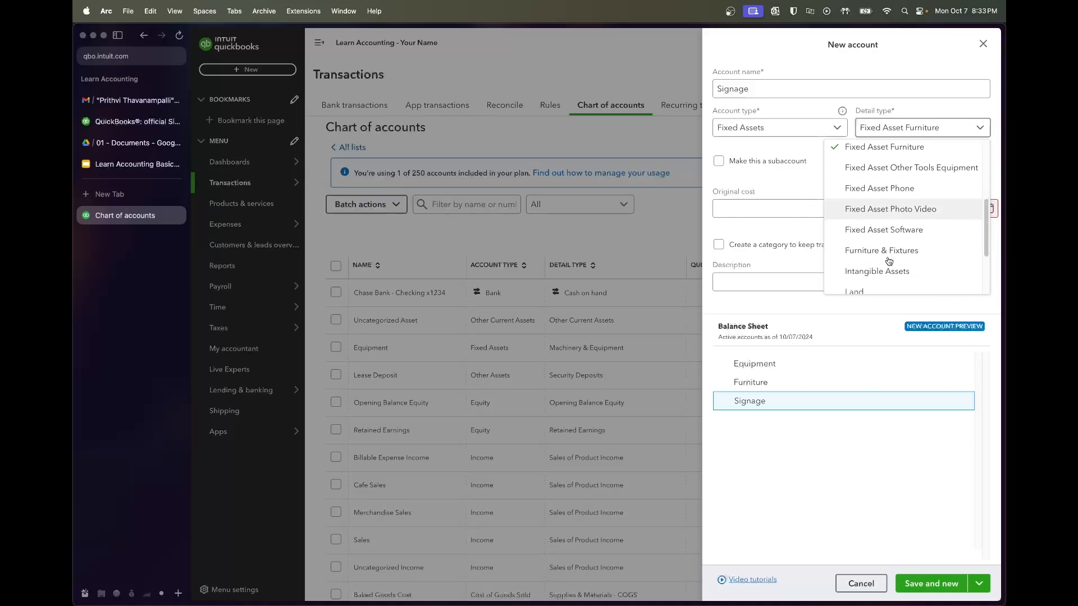
scroll(889, 261, down, 1)
click(890, 242)
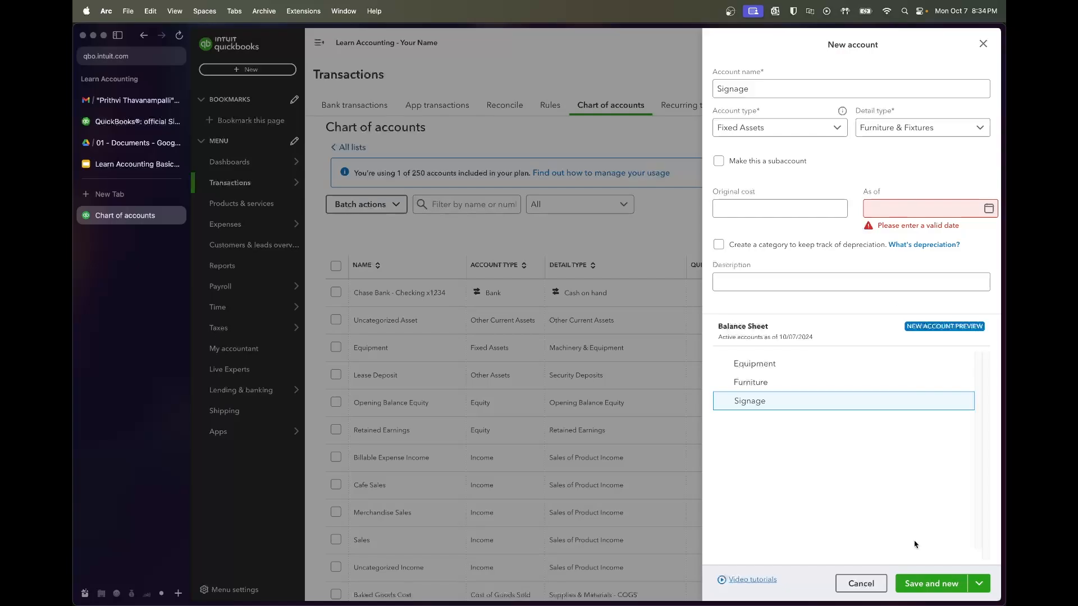
click(926, 590)
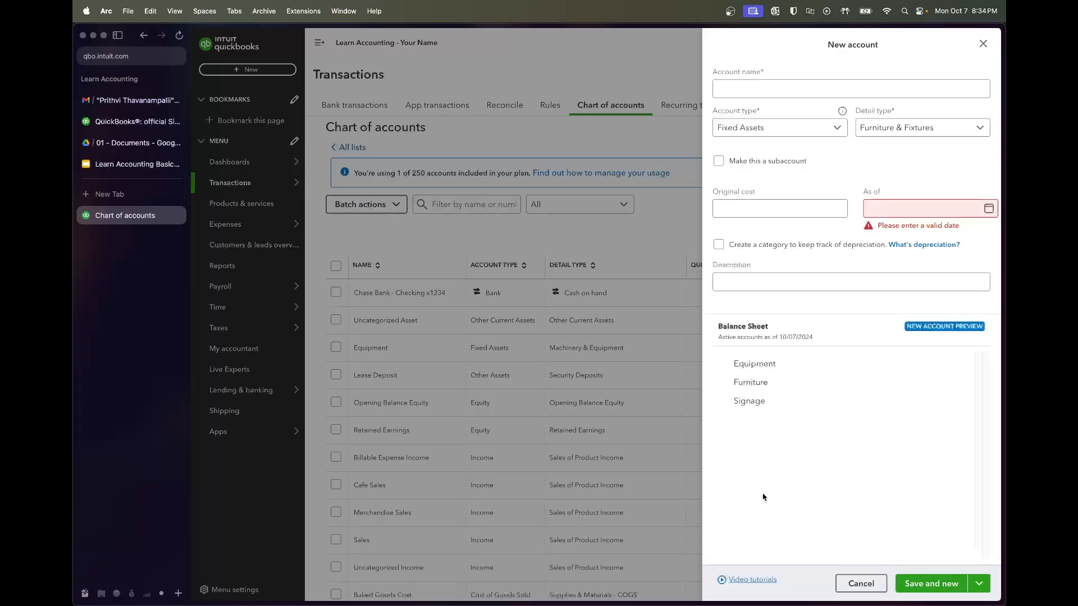
click(679, 292)
- Compare the QuickBooks chart of accounts with the account categories listed on the syllabus slide
click(130, 164)
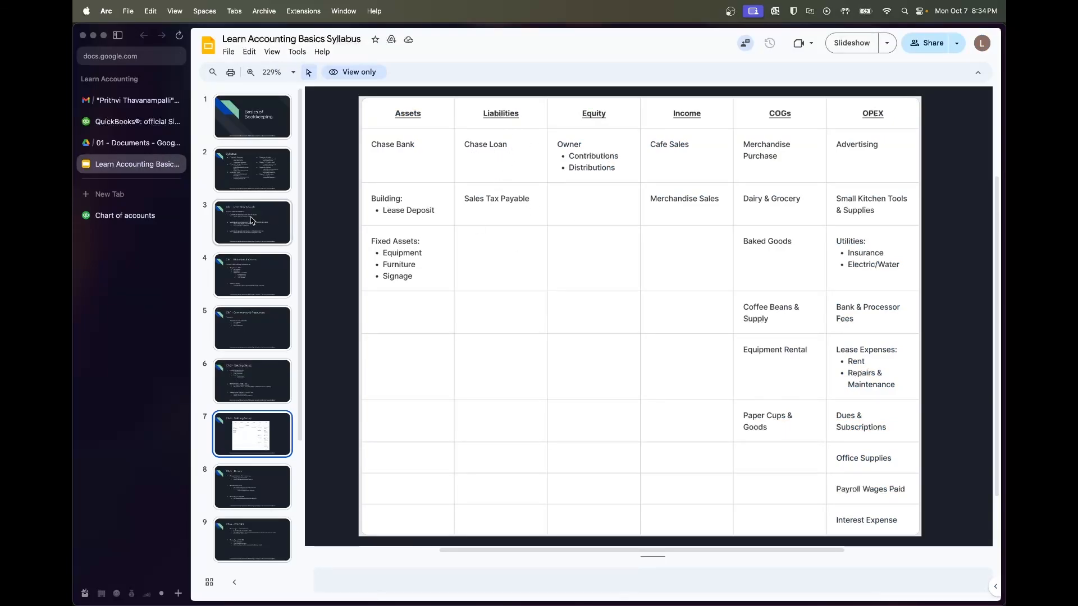
click(130, 215)
scroll(531, 380, down, 2)
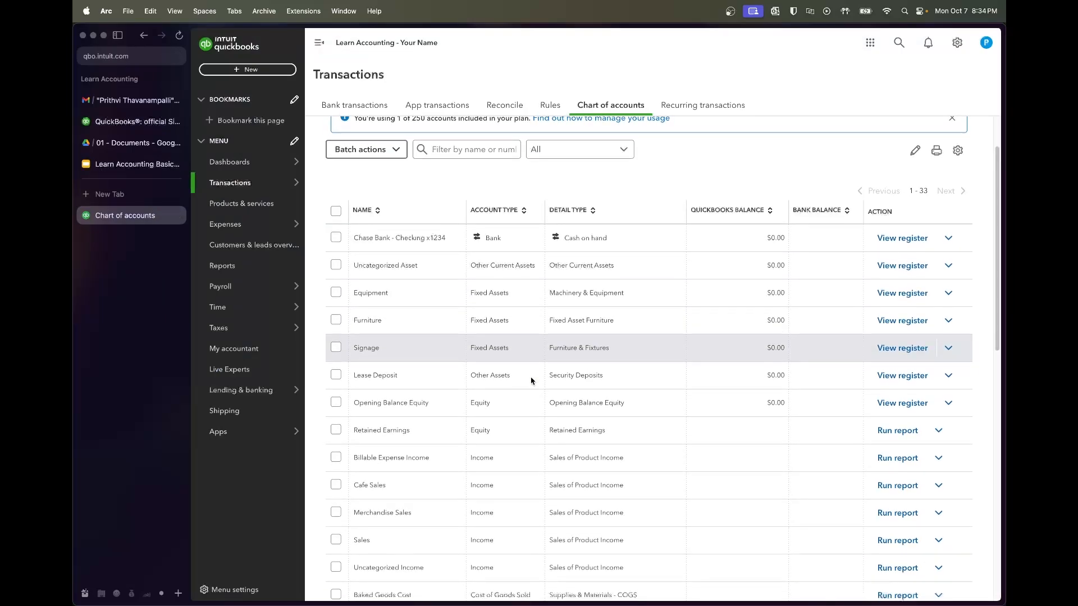
scroll(534, 292, down, 3)
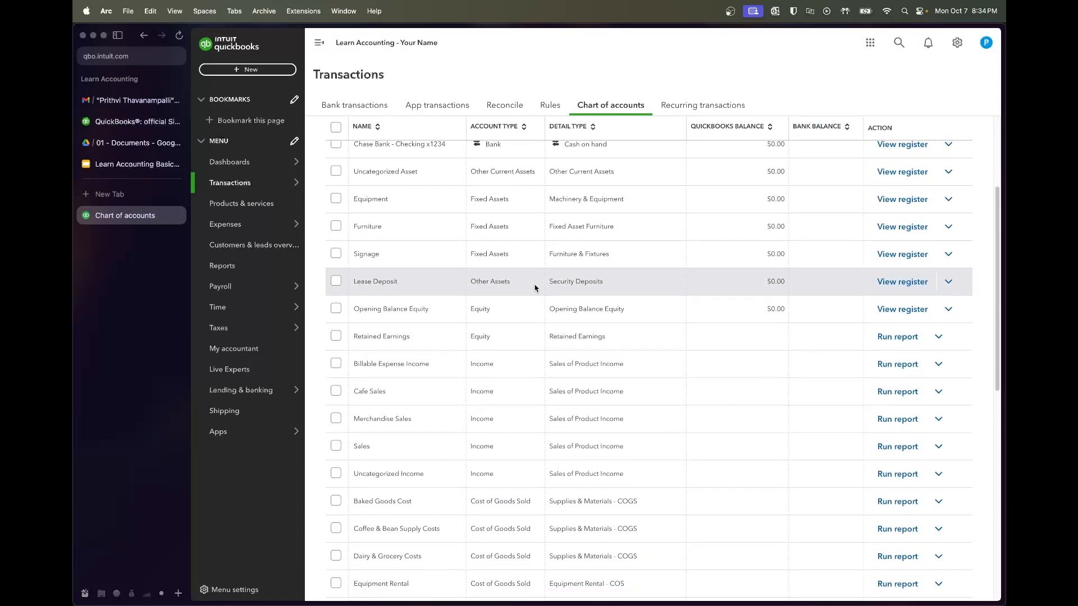
scroll(534, 288, down, 6)
scroll(534, 288, up, 10)
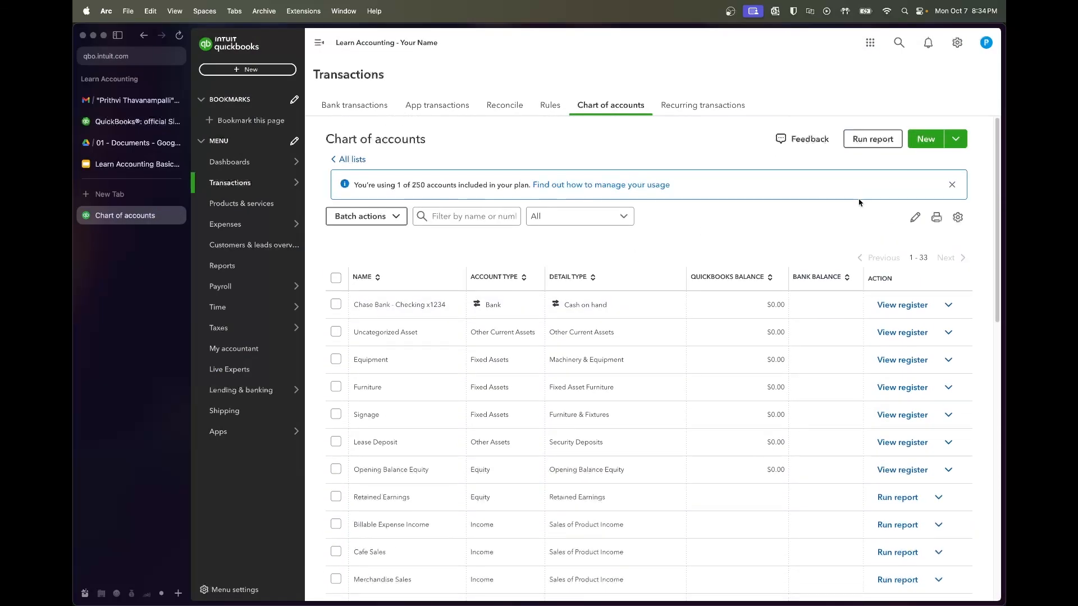
- Filter the chart of accounts by "sales" and start a new account named Sales Tax Liability
click(439, 217)
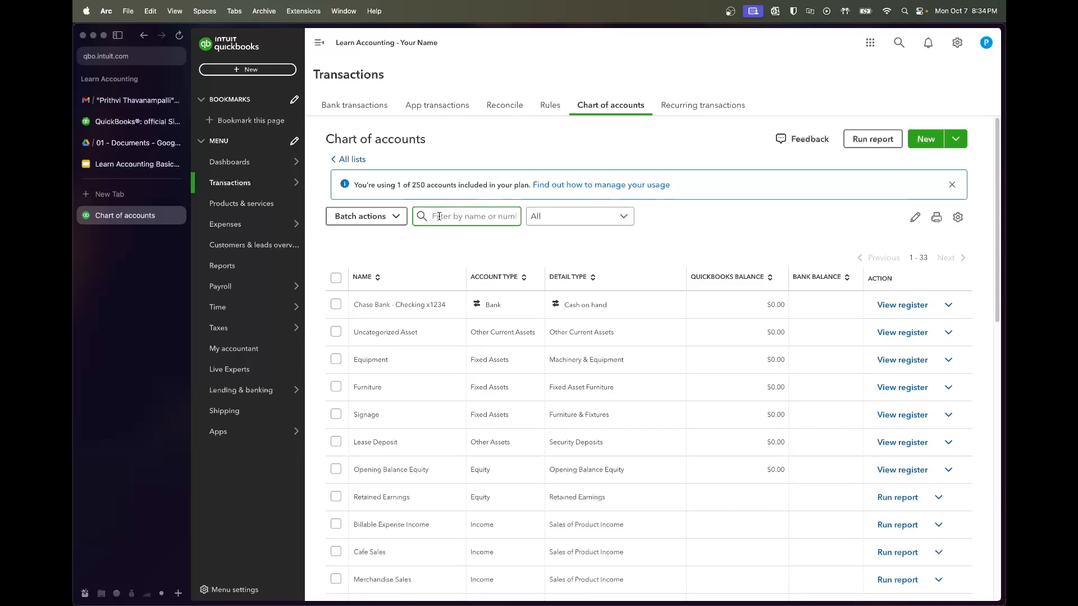
text(sales)
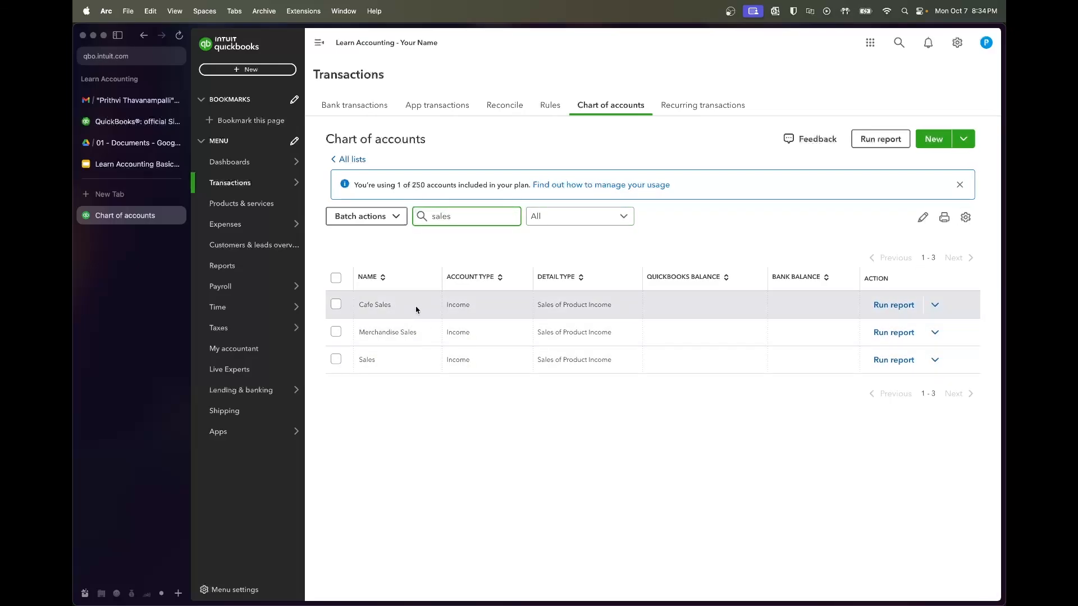
click(934, 138)
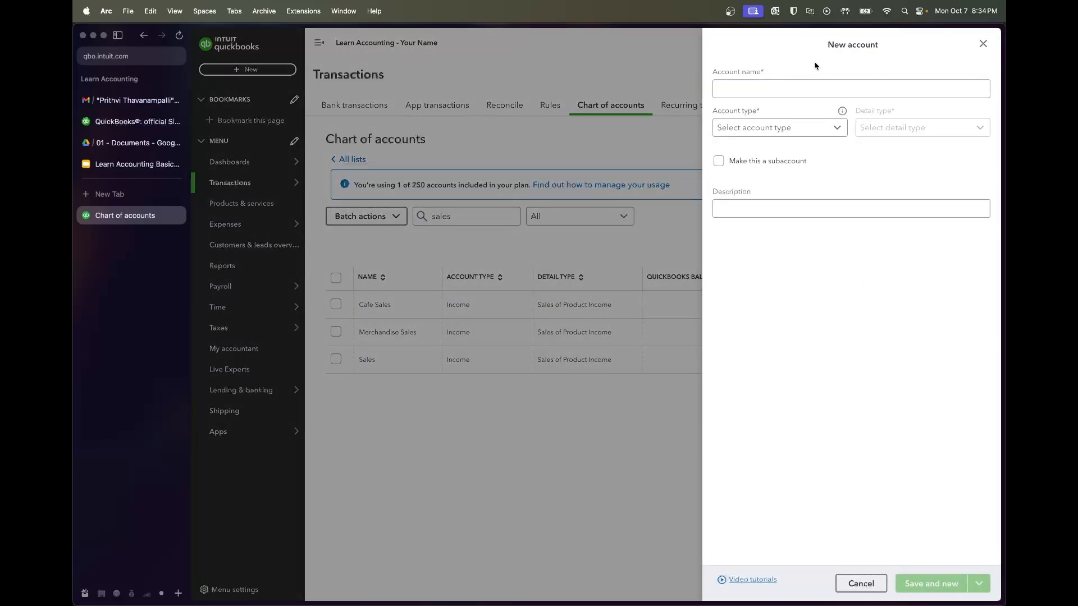
click(763, 94)
text(Sales Tax Liability)
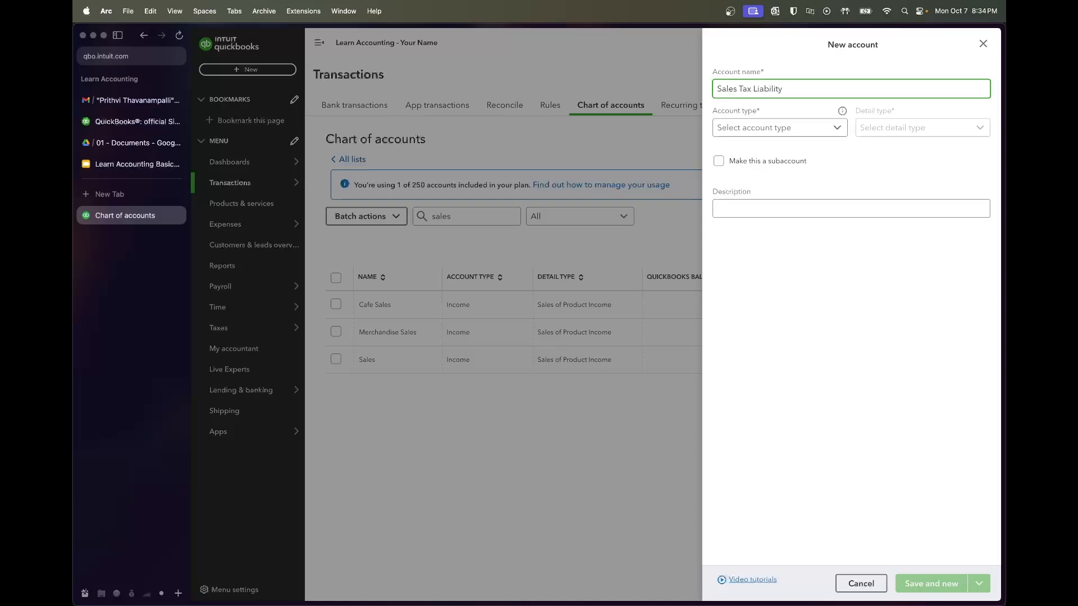
- Set the Sales Tax Liability account to type Other Current Liabilities with detail type Sales Tax Payable, then save it and open another new account
click(780, 127)
scroll(795, 280, down, 3)
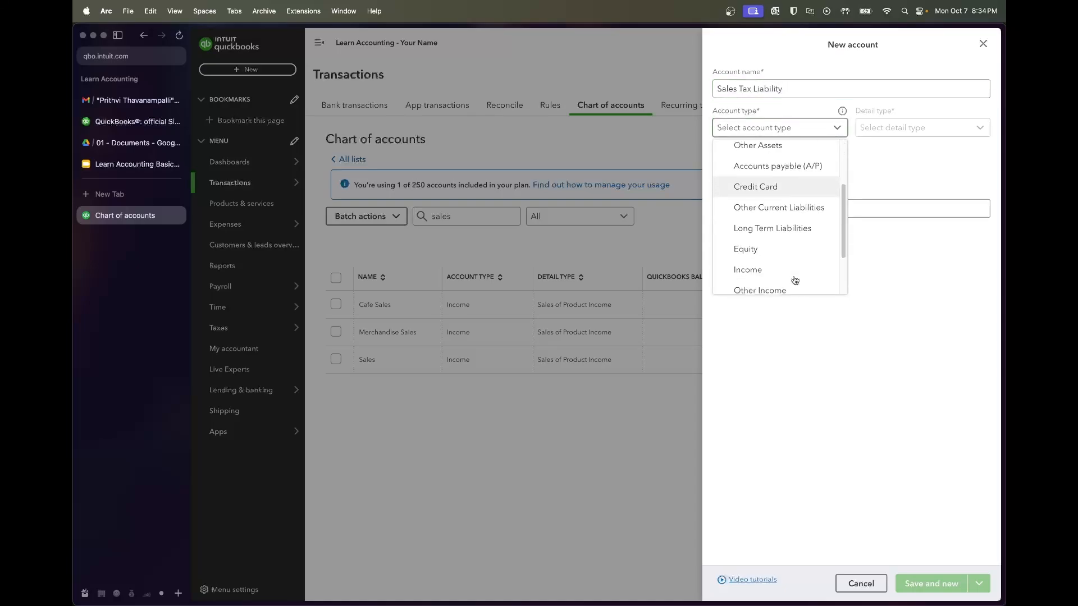
click(798, 215)
click(882, 128)
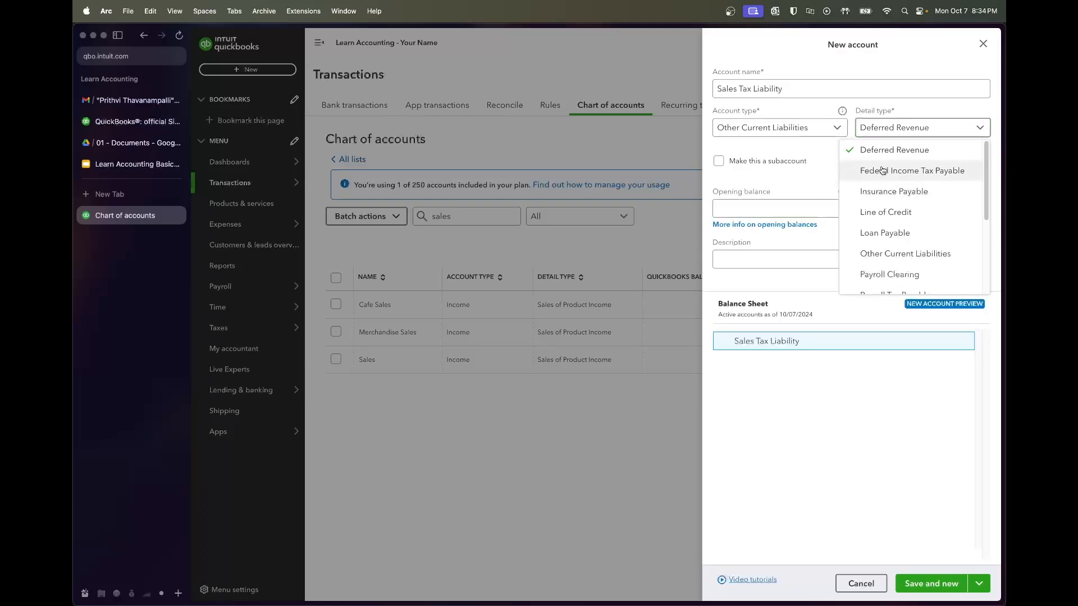
scroll(886, 215, down, 5)
scroll(886, 215, down, 1)
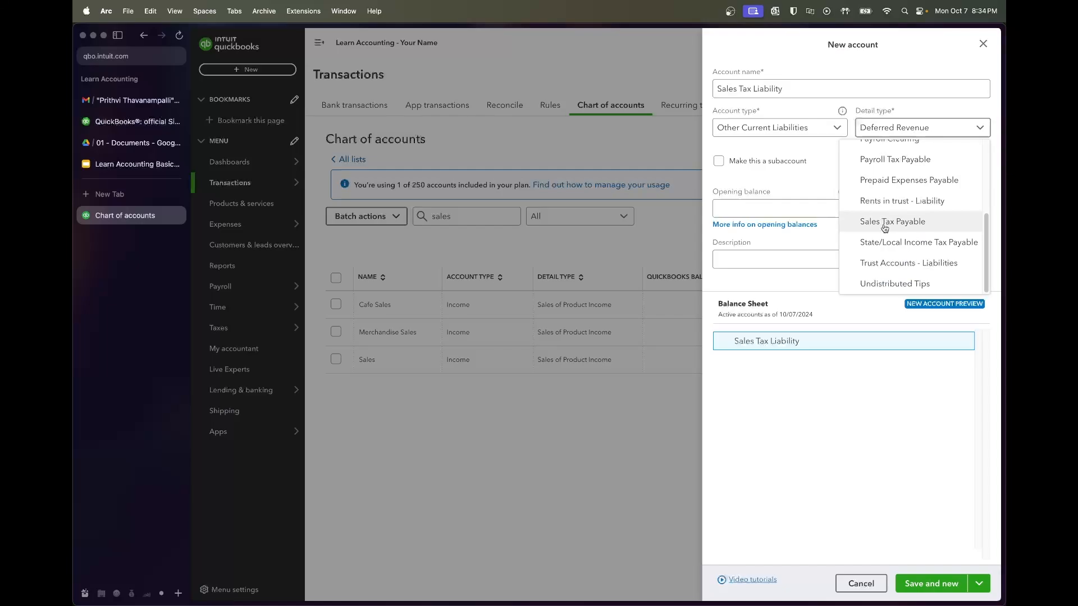
click(885, 225)
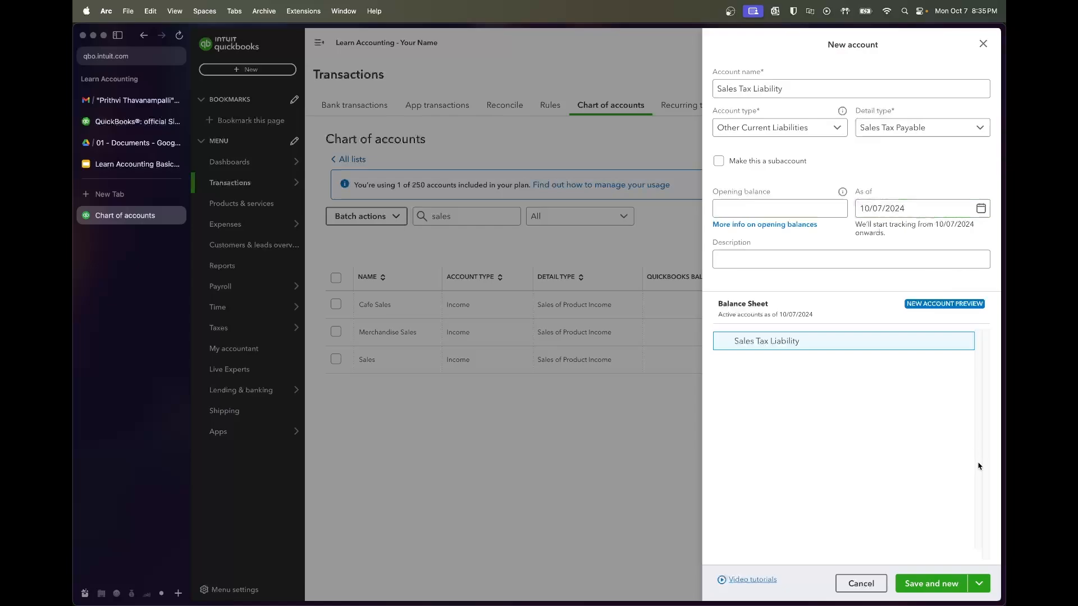
click(956, 590)
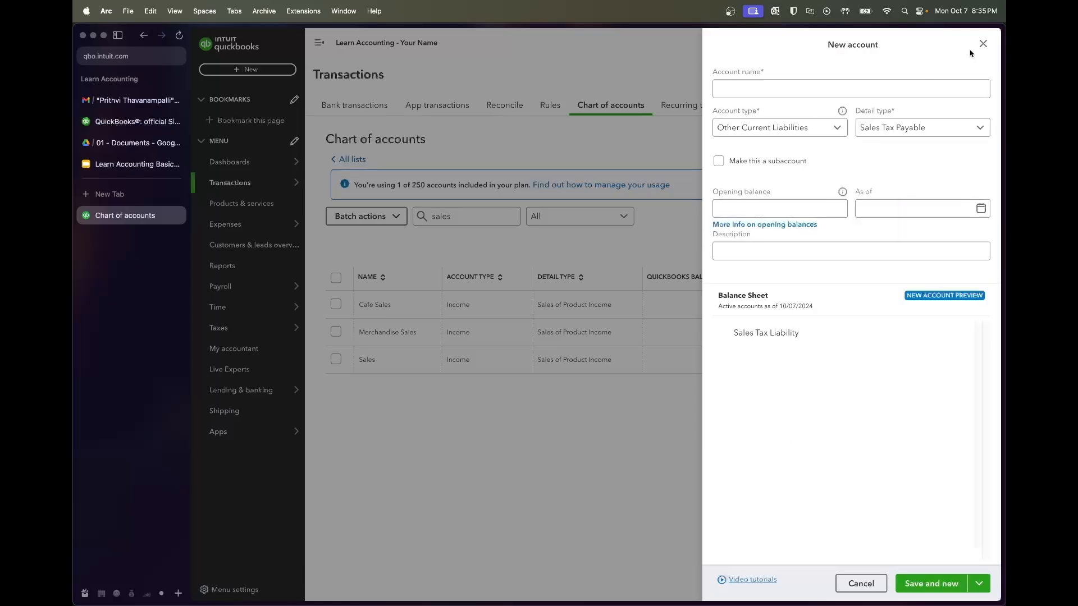
- Check the syllabus slide for the remaining liability, then return to QuickBooks and name the new account Chase Loan
click(110, 167)
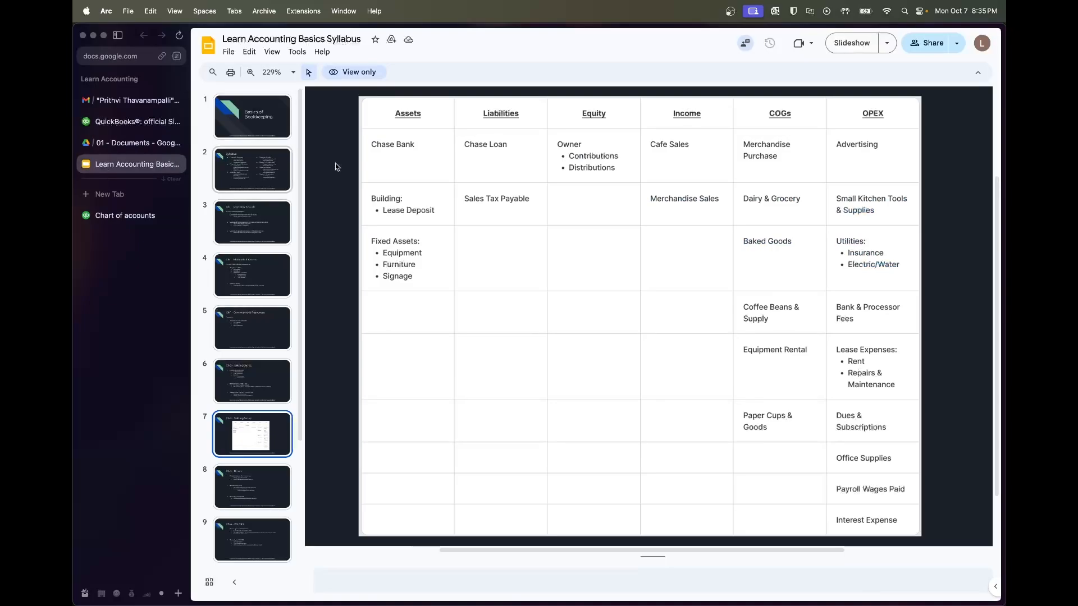
click(168, 217)
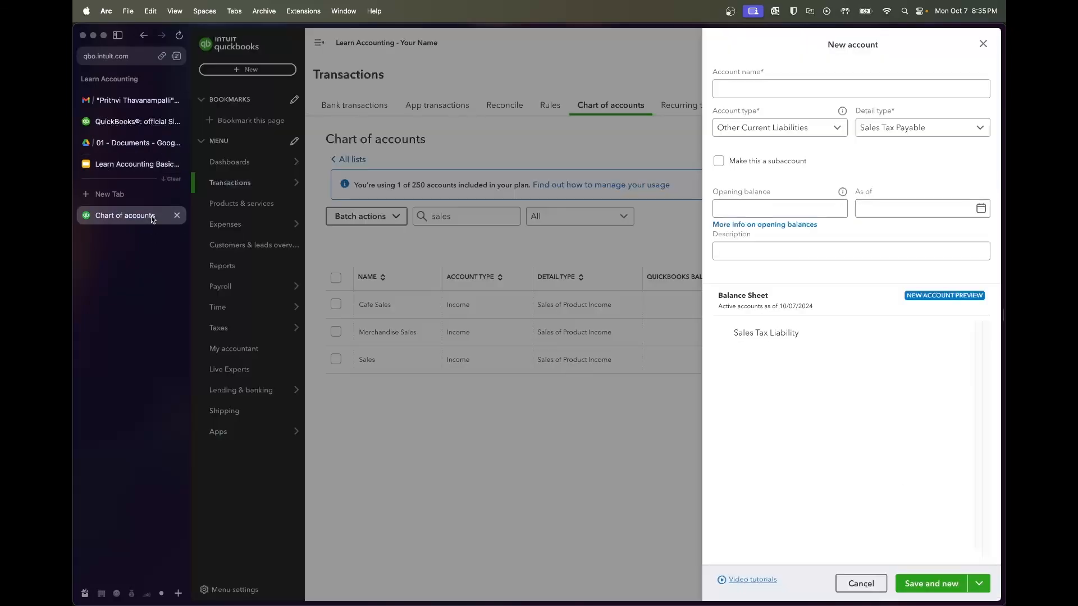
click(814, 88)
text(Chase Loan)
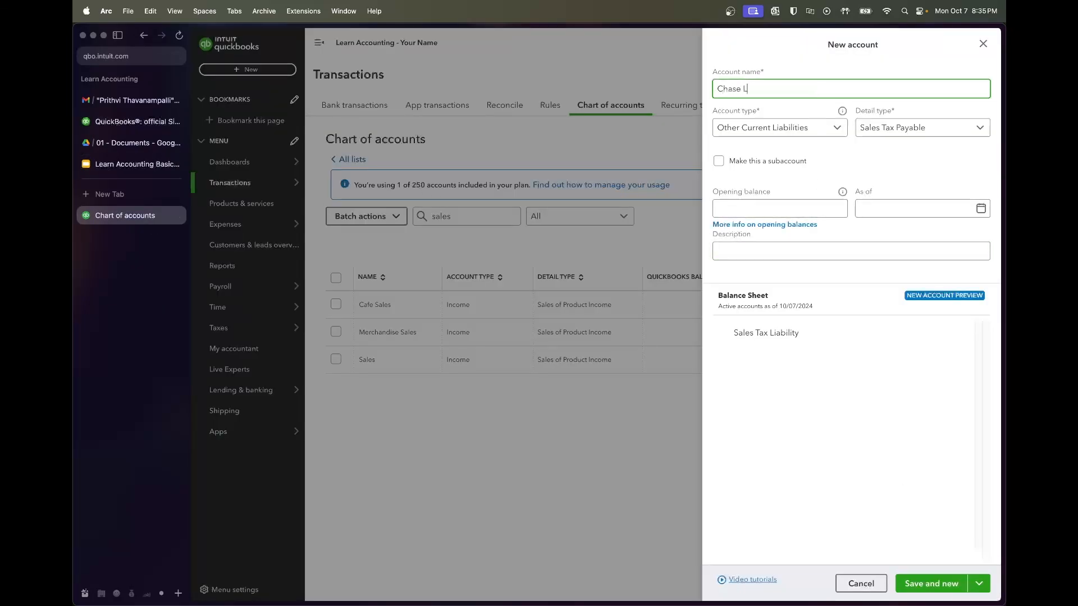
- Set the Chase Loan account to type Long Term Liabilities with detail type Notes Payable, then save it and close the form
click(818, 128)
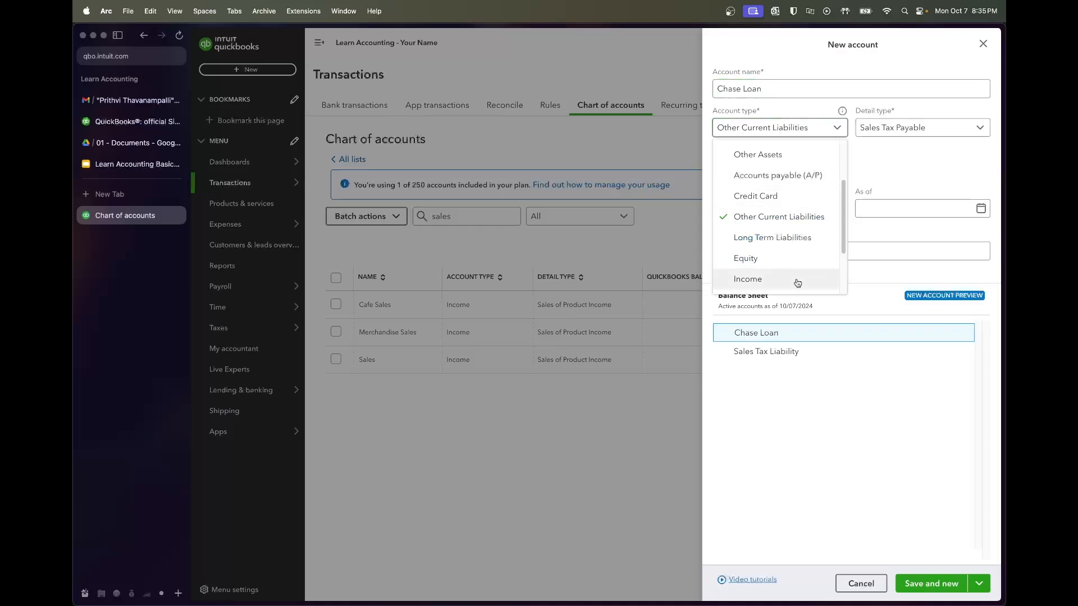
scroll(808, 278, down, 3)
scroll(798, 286, up, 2)
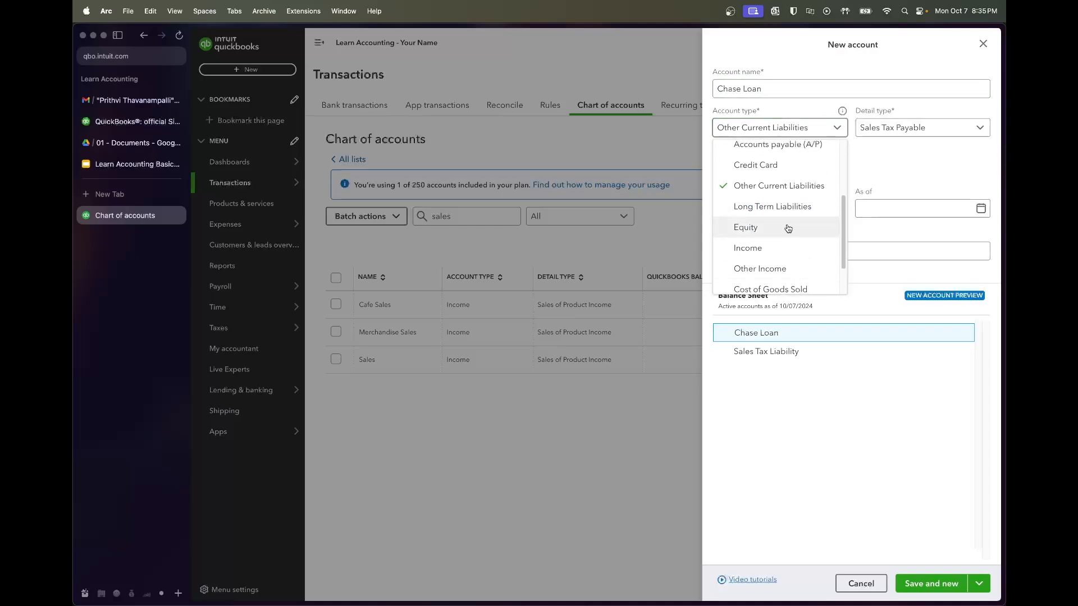
click(789, 207)
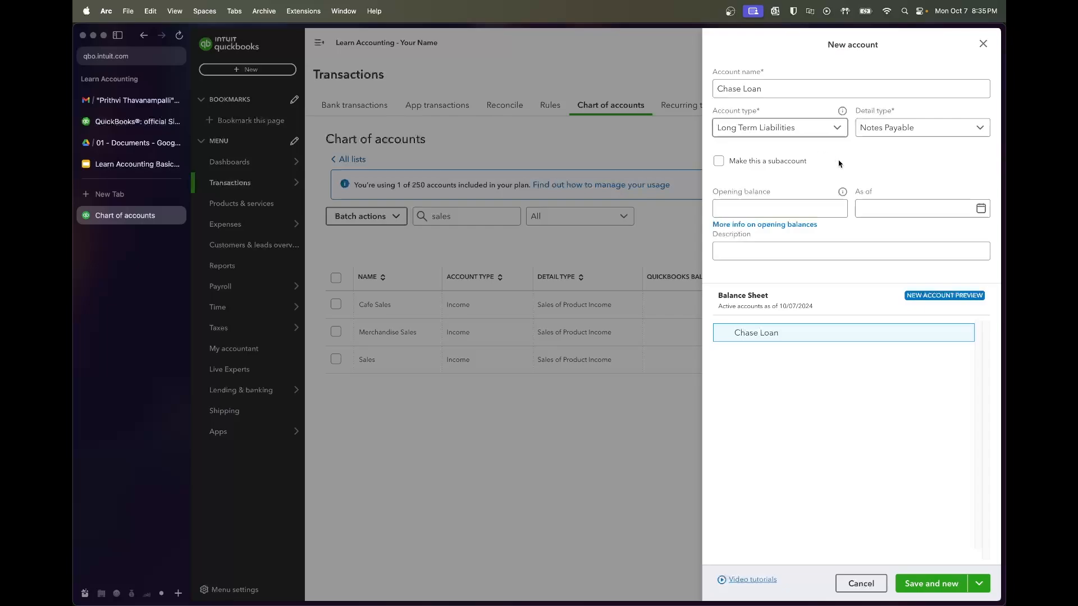
click(873, 131)
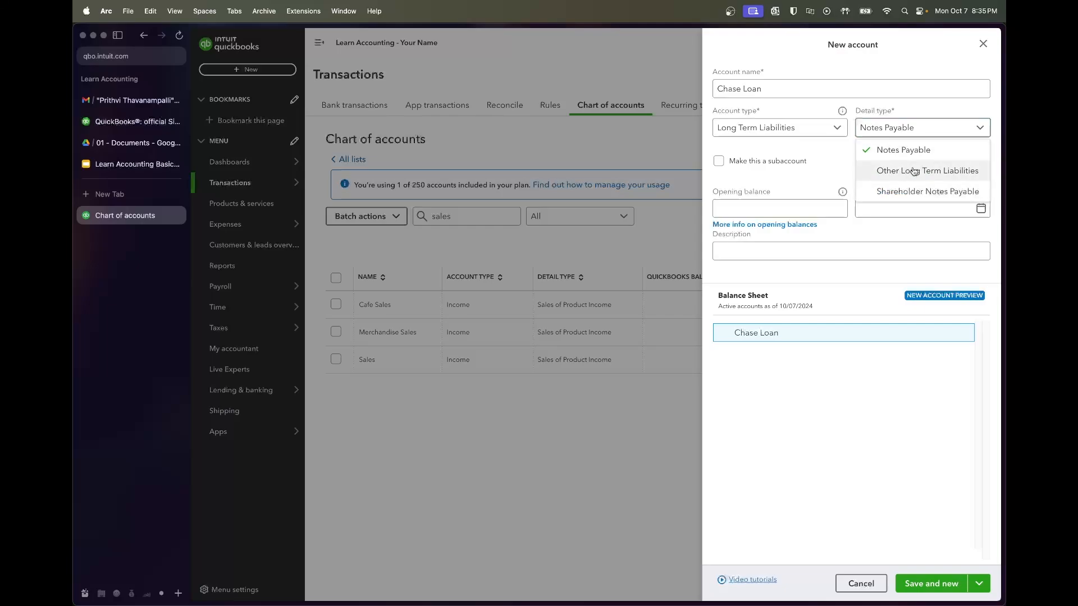
click(909, 151)
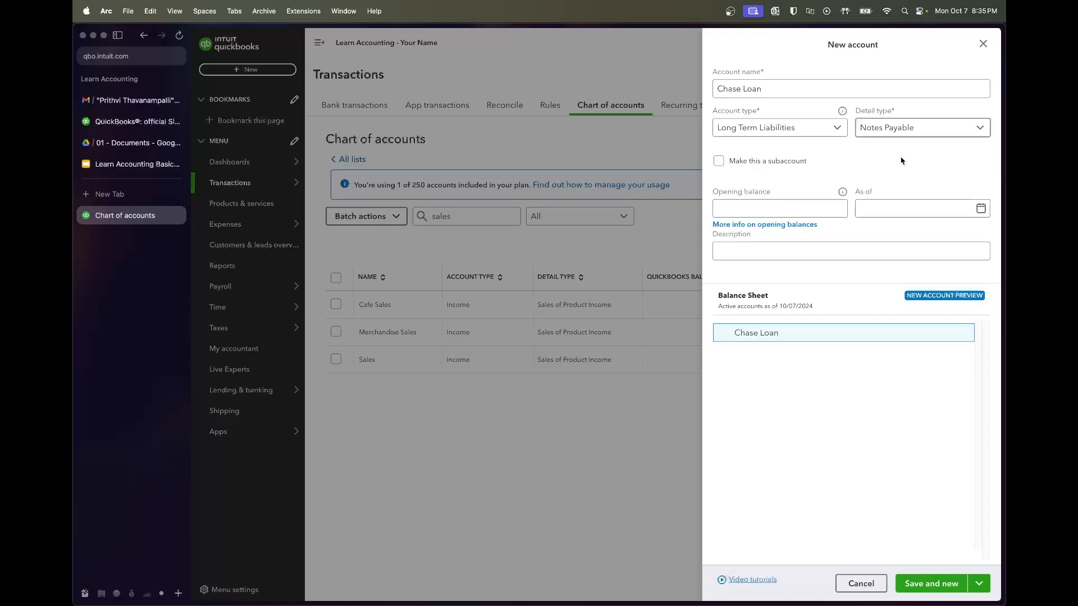
click(981, 585)
click(943, 560)
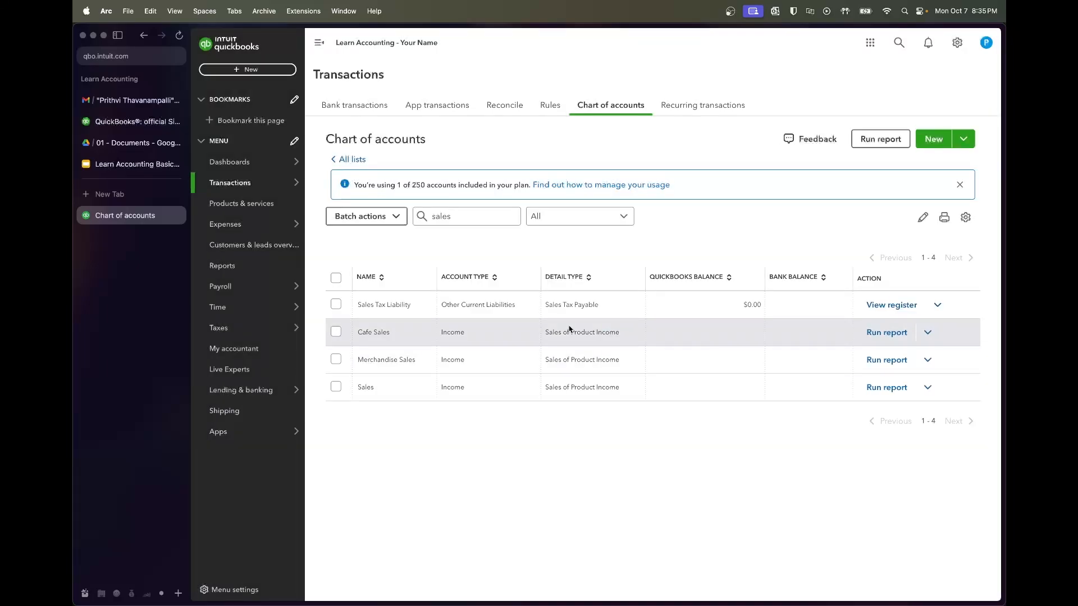
- Clear the "sales" filter to list every account in the chart of accounts
click(467, 221)
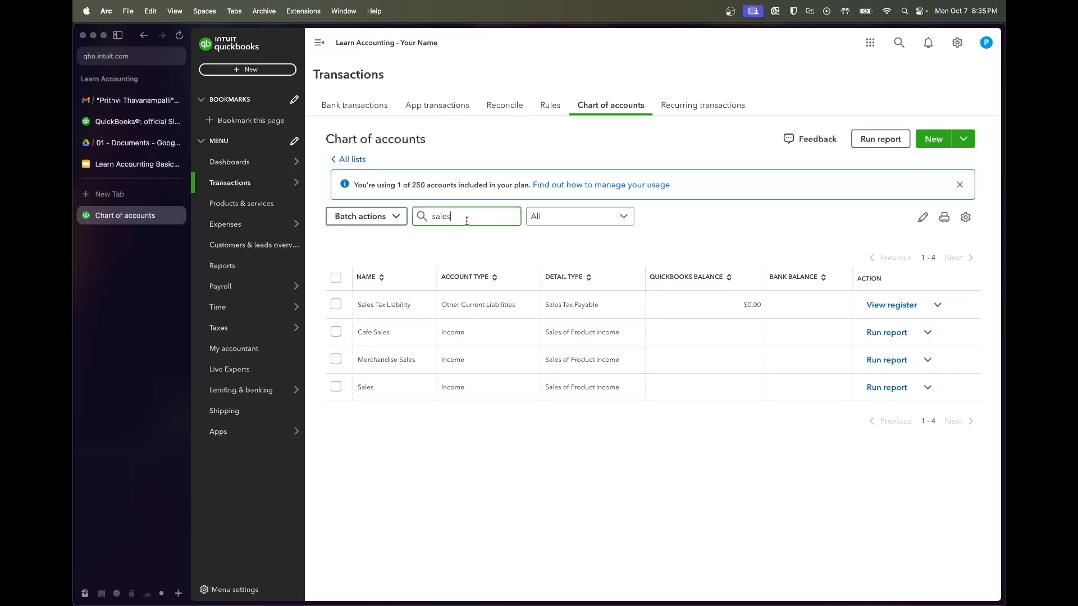
key(BackSpace)
key(BackSpace)
key(BackSpace)
key(BackSpace)
key(BackSpace)
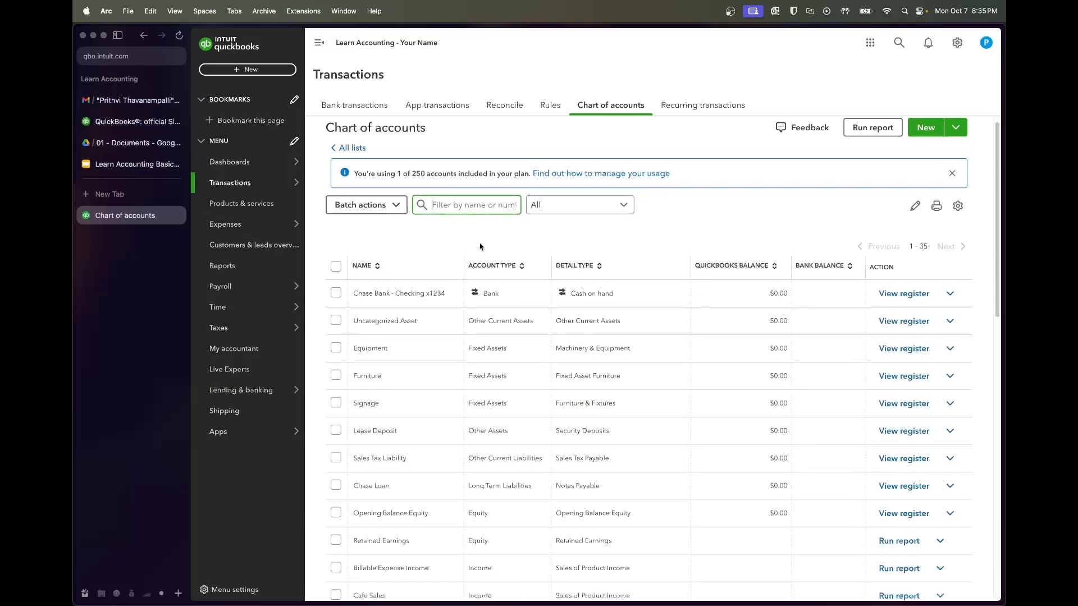
- Check the equity accounts on the syllabus slide, then start a new QuickBooks account named Owner Equity
click(103, 166)
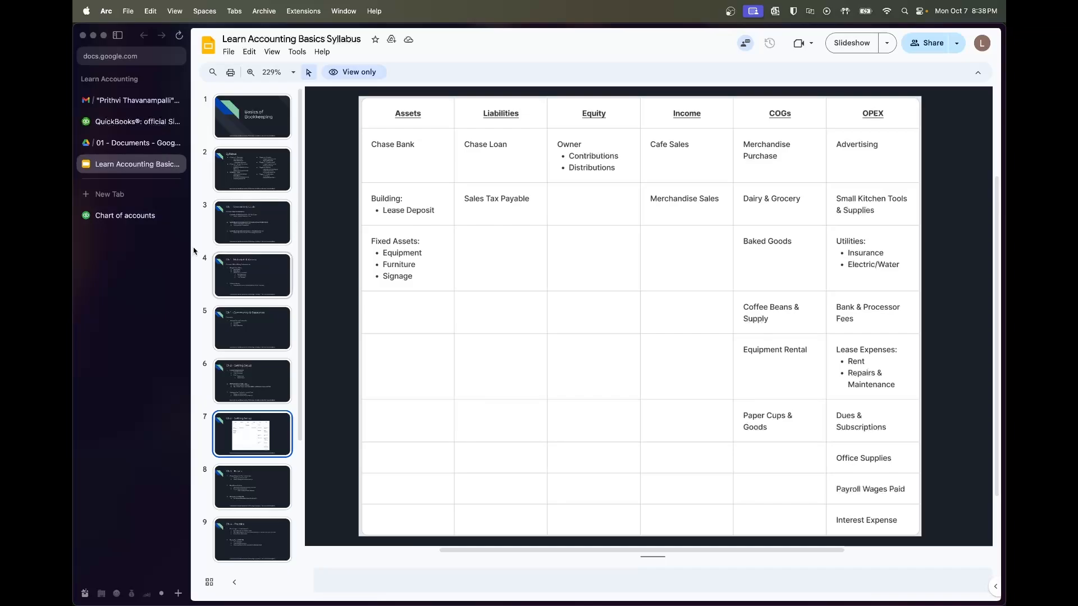
click(101, 218)
click(923, 127)
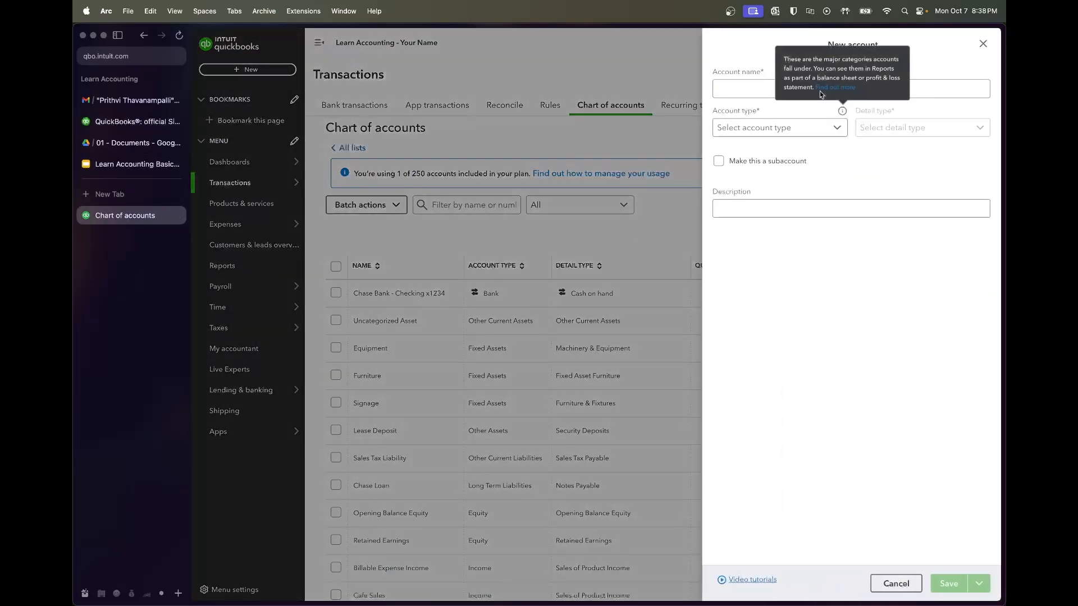
click(747, 88)
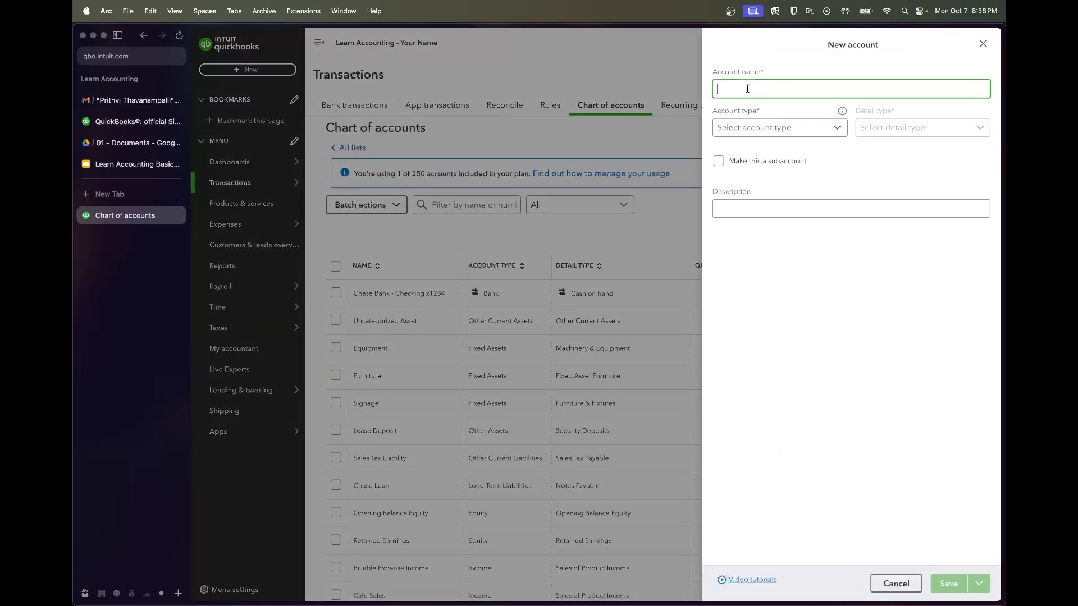
text(Onwer)
key(BackSpace)
key(BackSpace)
text(wner Equity)
- Set the Owner Equity account to type Equity with detail type Partner Contributions, then save it
click(752, 128)
scroll(764, 211, down, 2)
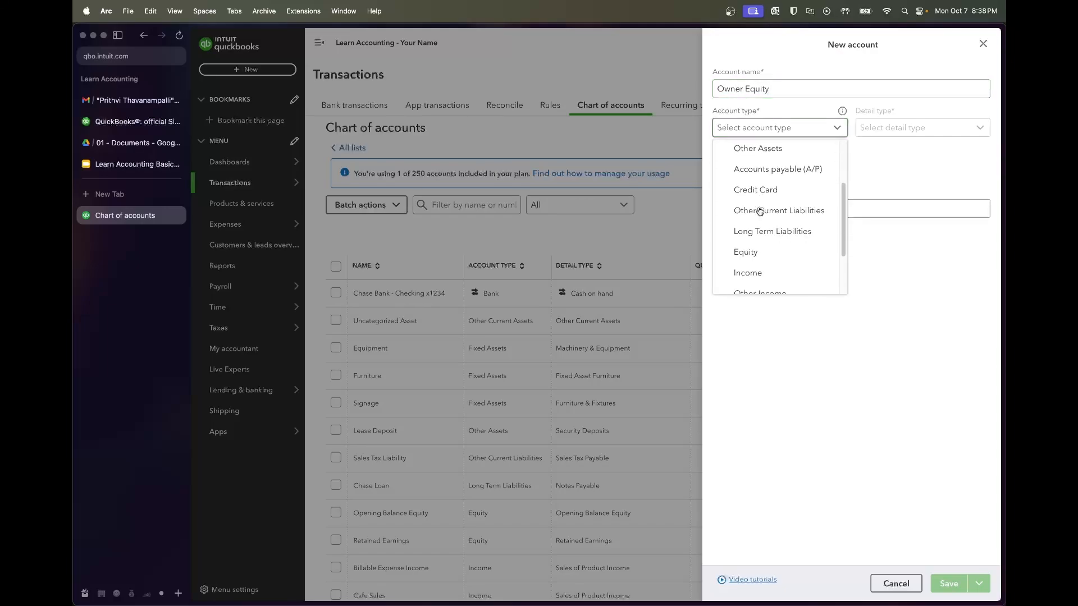
click(758, 254)
click(910, 128)
scroll(898, 196, down, 4)
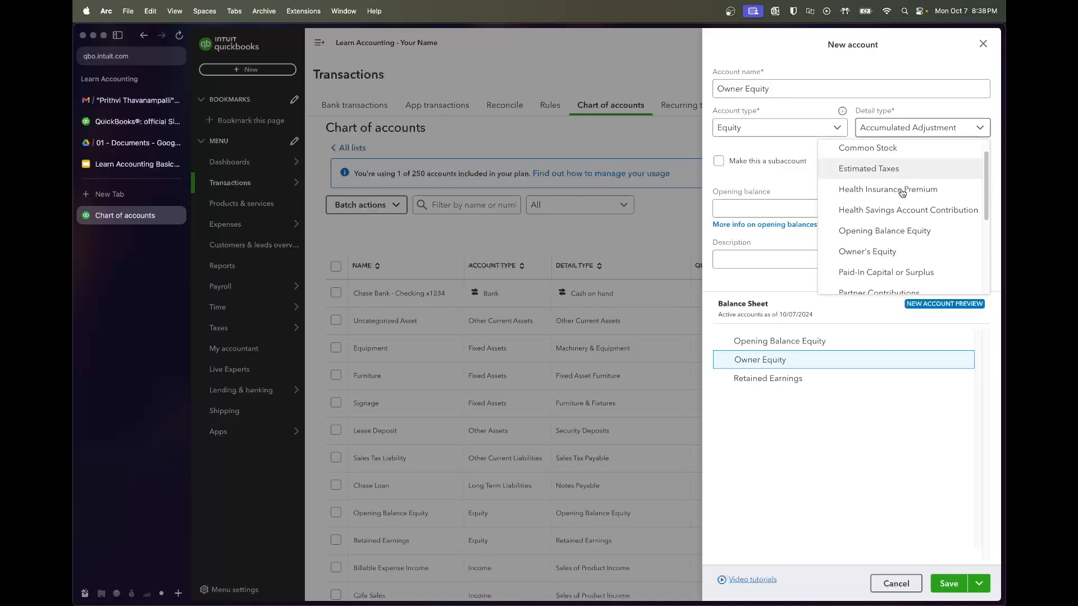
scroll(901, 193, down, 2)
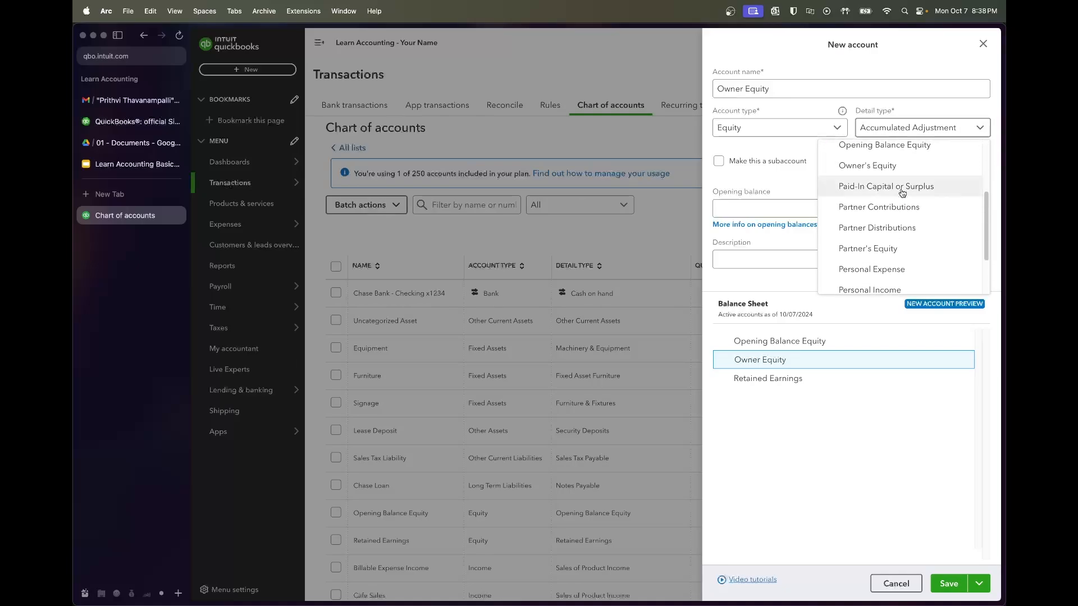
click(892, 216)
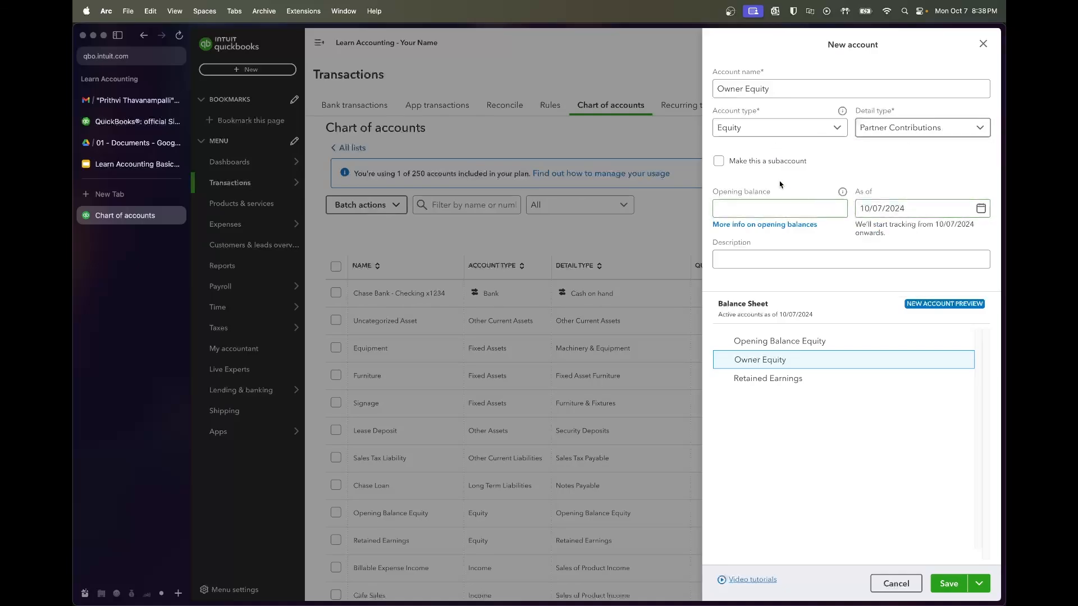
click(954, 584)
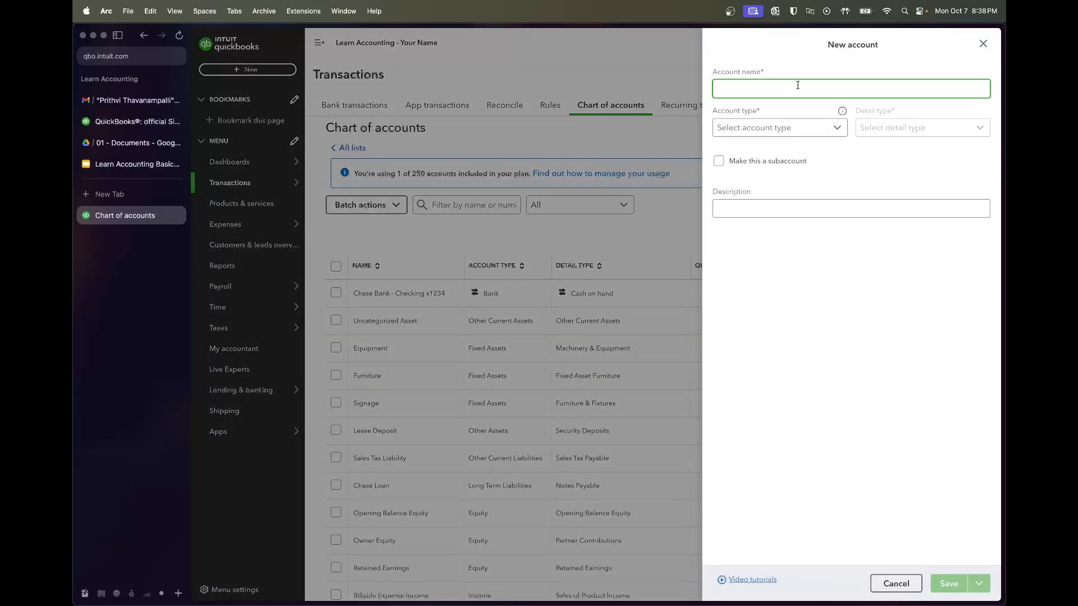
- Name the next new account Contributions, set its type to Equity, and make it a subaccount of Owner Equity
text(utions)
click(803, 128)
scroll(801, 146, down, 2)
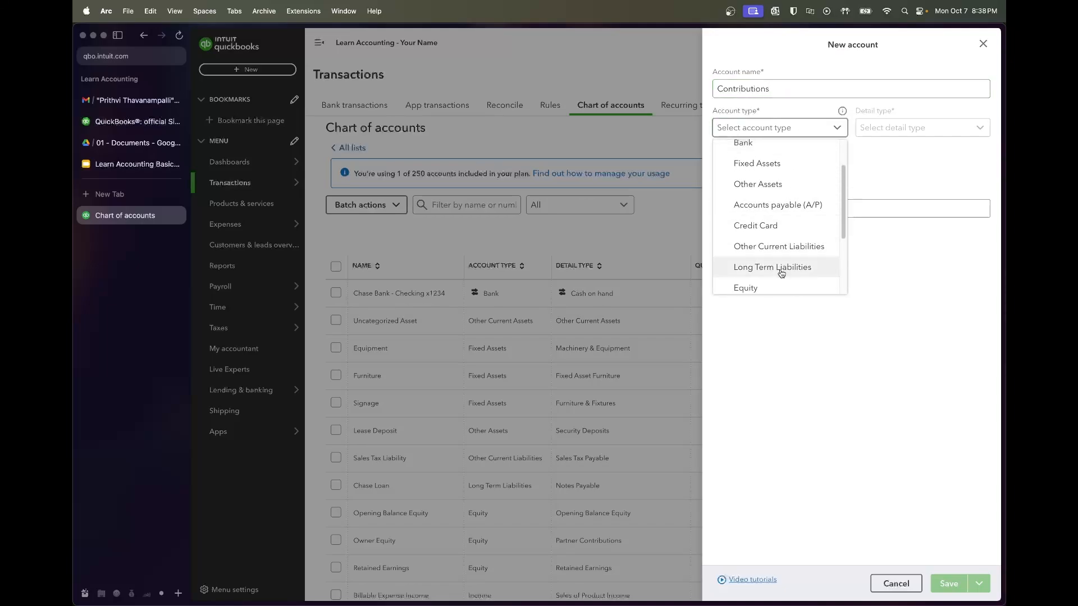
click(785, 287)
click(782, 161)
click(811, 198)
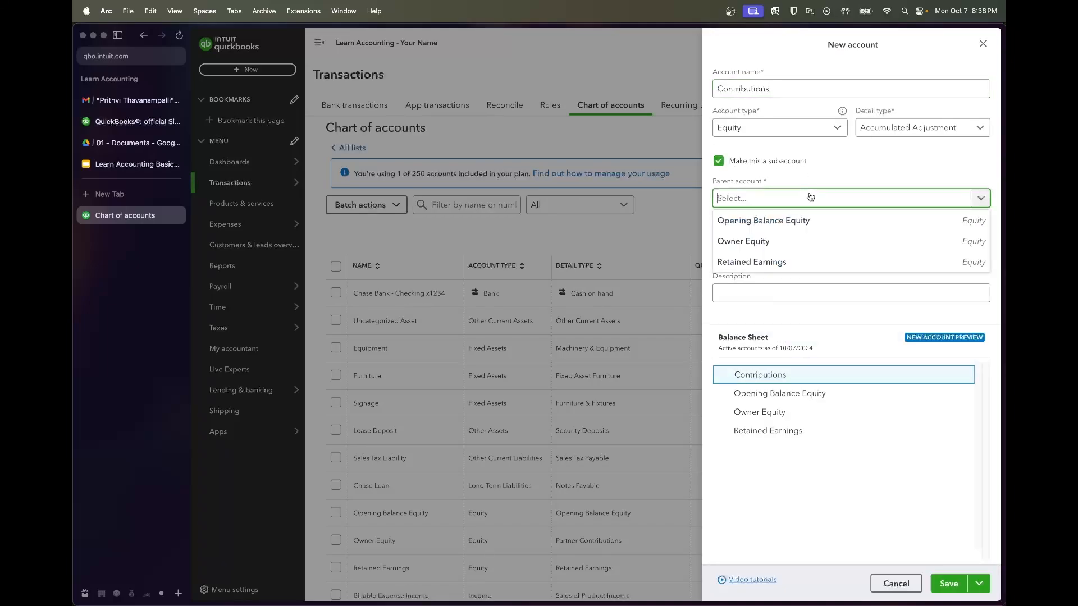
text(onwe)
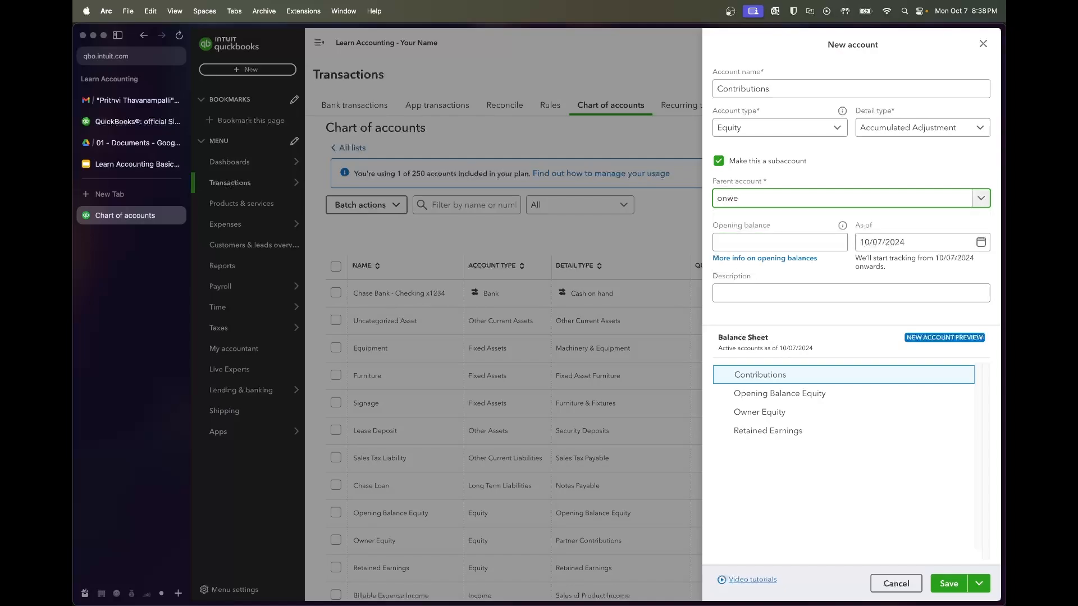
text(ner)
click(813, 219)
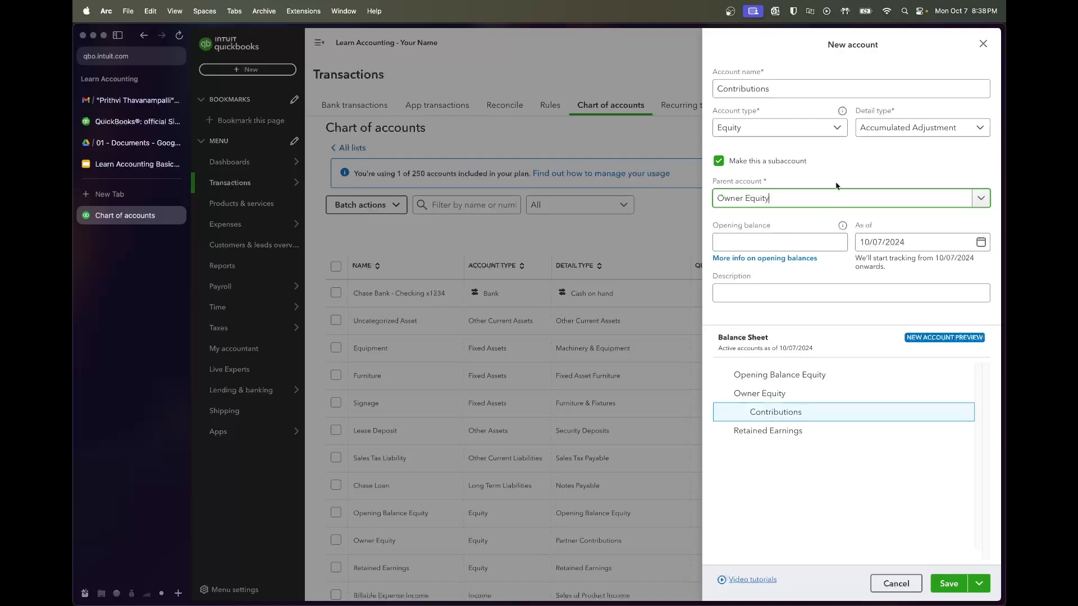
- Set the Contributions subaccount's detail type to Partner Contributions, then save it and open another new account
click(894, 128)
scroll(917, 214, down, 4)
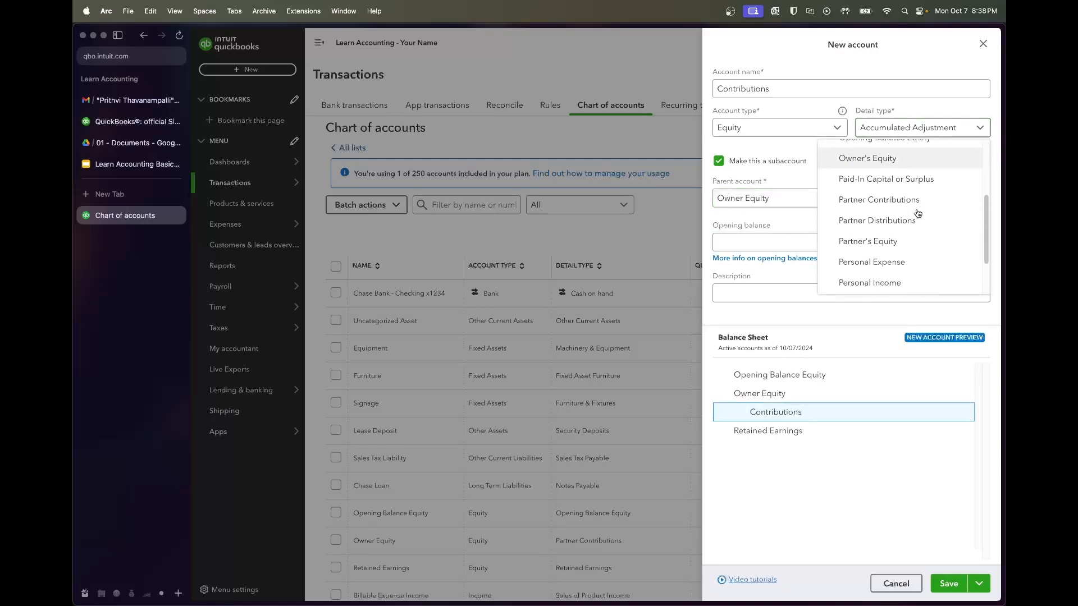
click(910, 200)
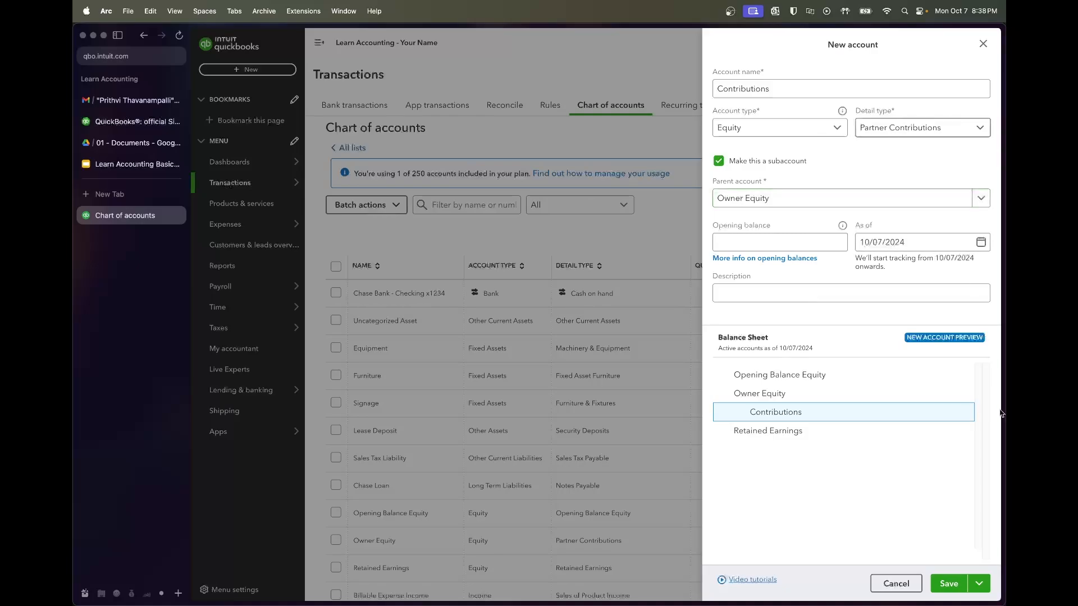
click(979, 583)
click(962, 562)
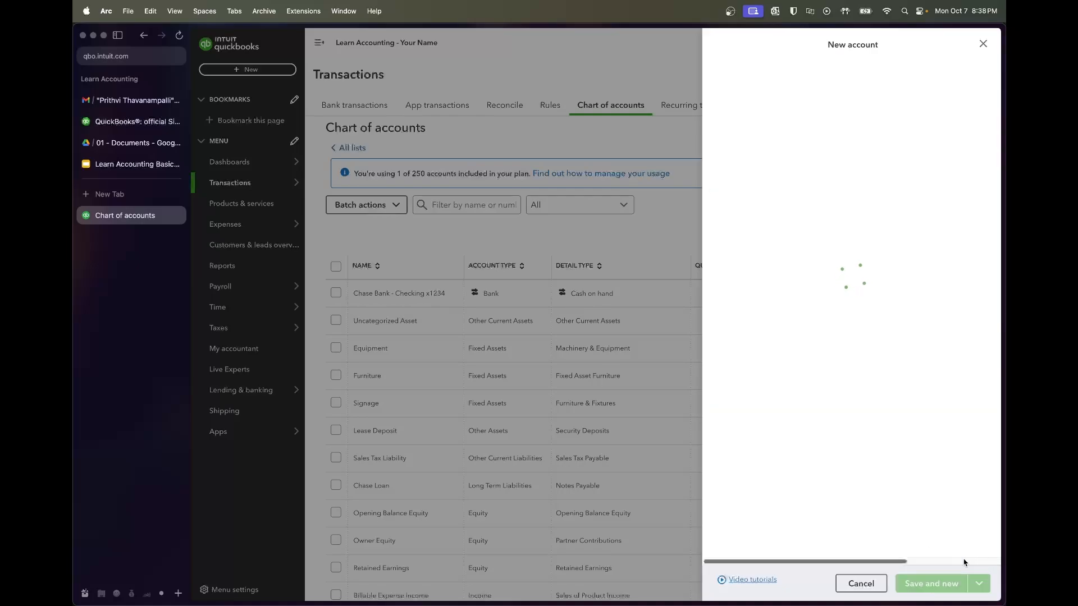
- Set the new equity account's detail type to Partner Distributions and name it Distributions
click(877, 135)
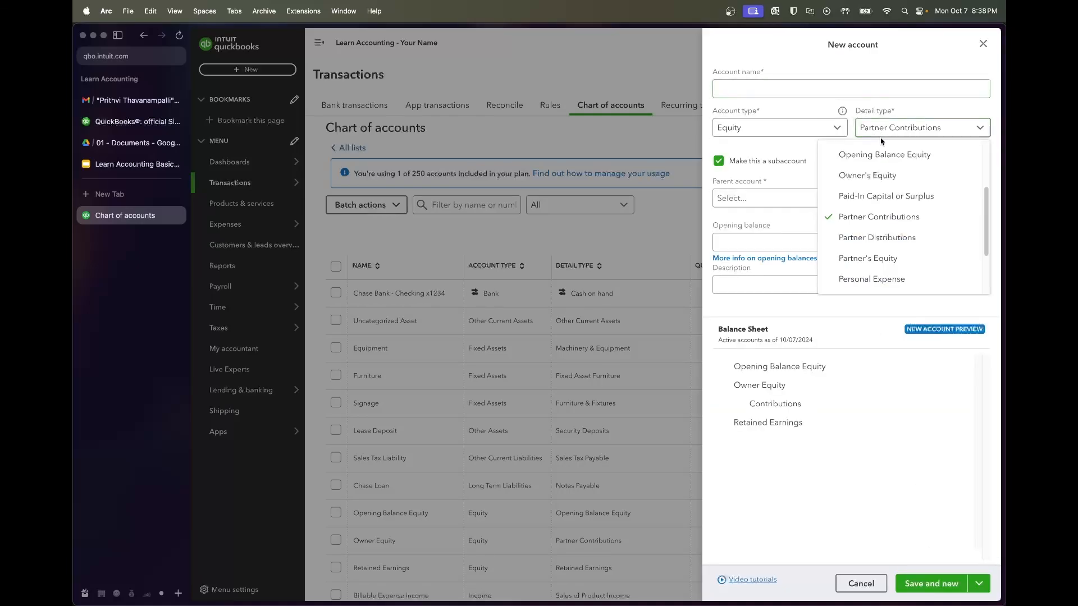
click(893, 238)
click(811, 89)
text(Dist)
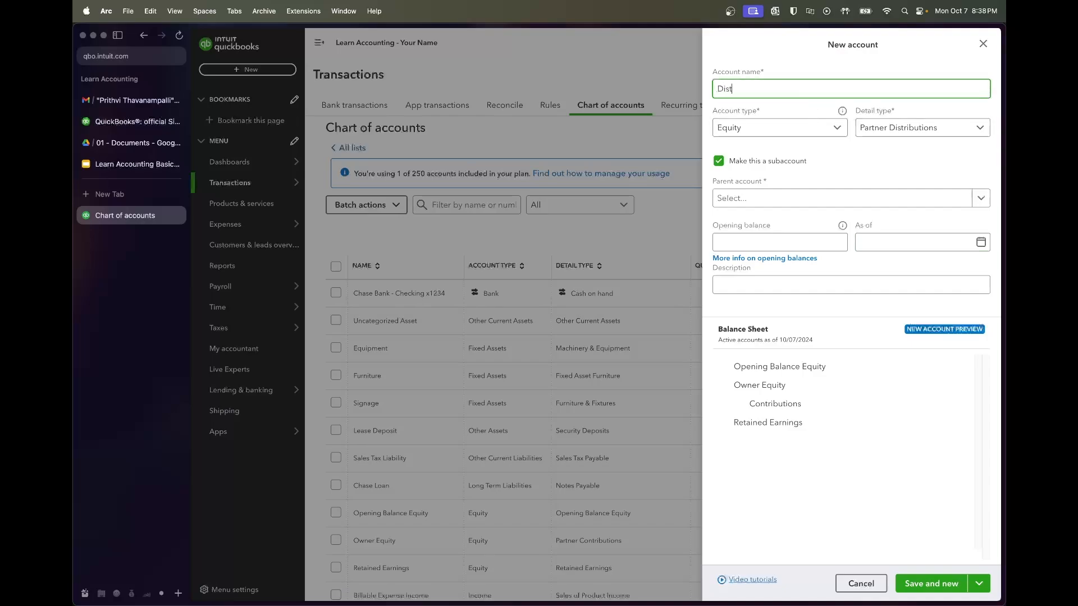
text(ributions)
- Choose Owner Equity as the parent account of Distributions, then save the account and close the form
click(811, 199)
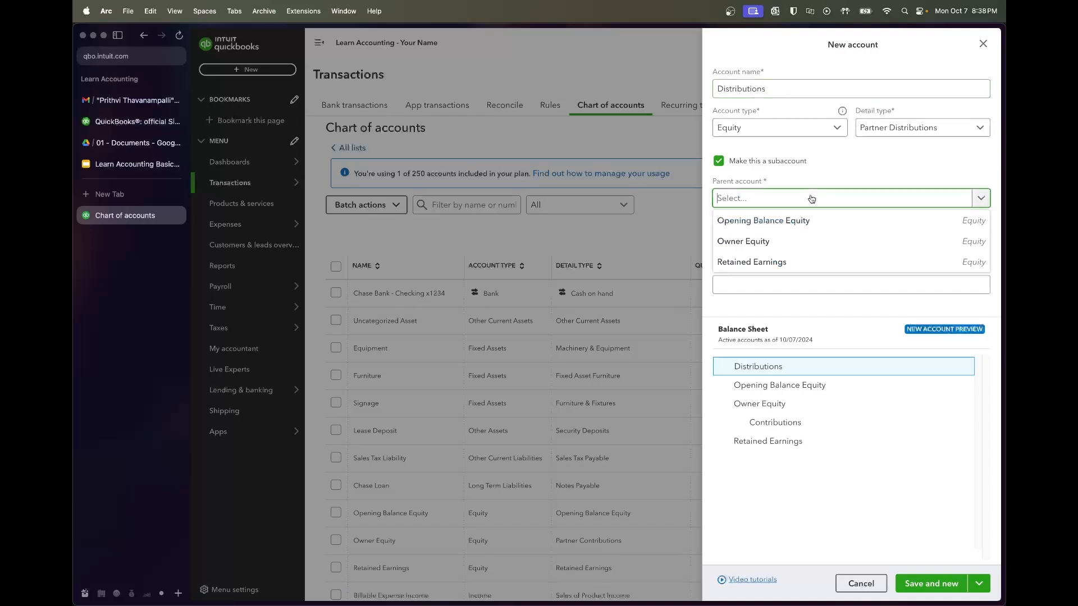
text(own)
click(812, 221)
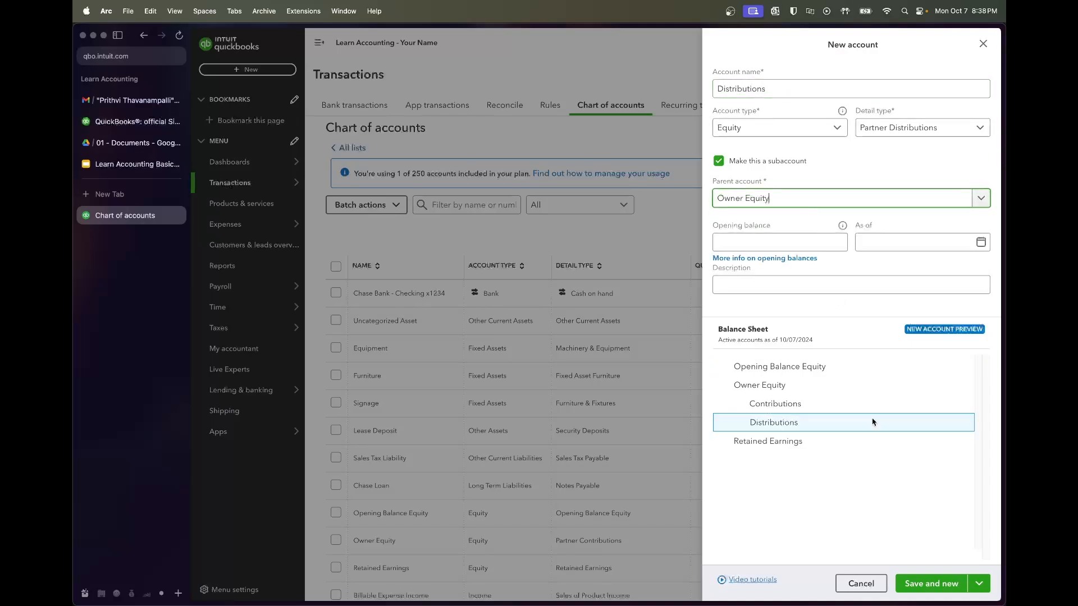
click(979, 584)
click(954, 558)
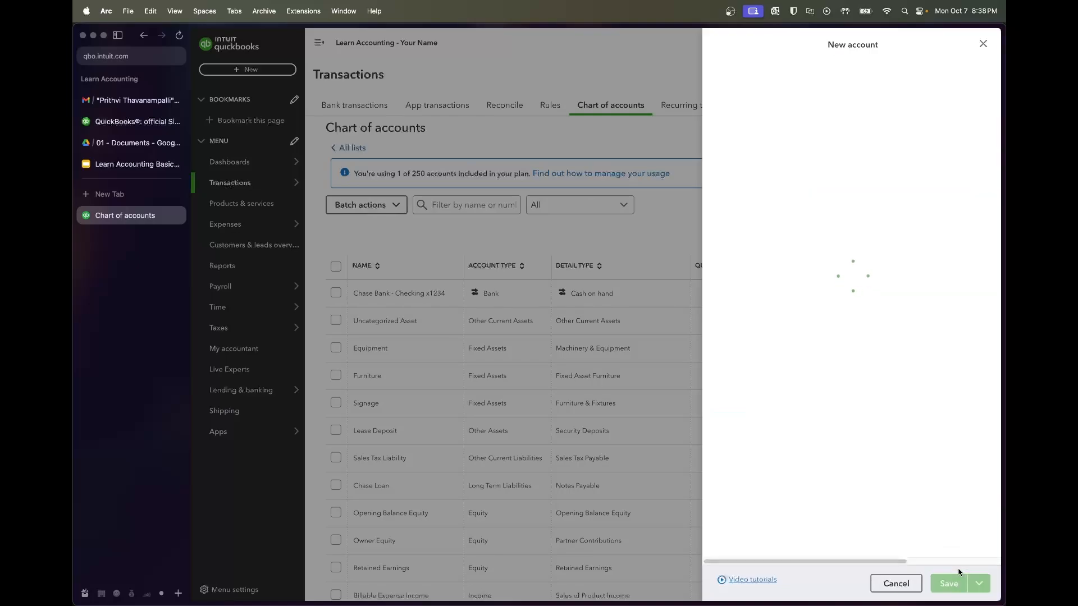
- Review the full chart of accounts from the bank and equity accounts through the expenses, then switch to the syllabus slide to compare
scroll(689, 417, down, 20)
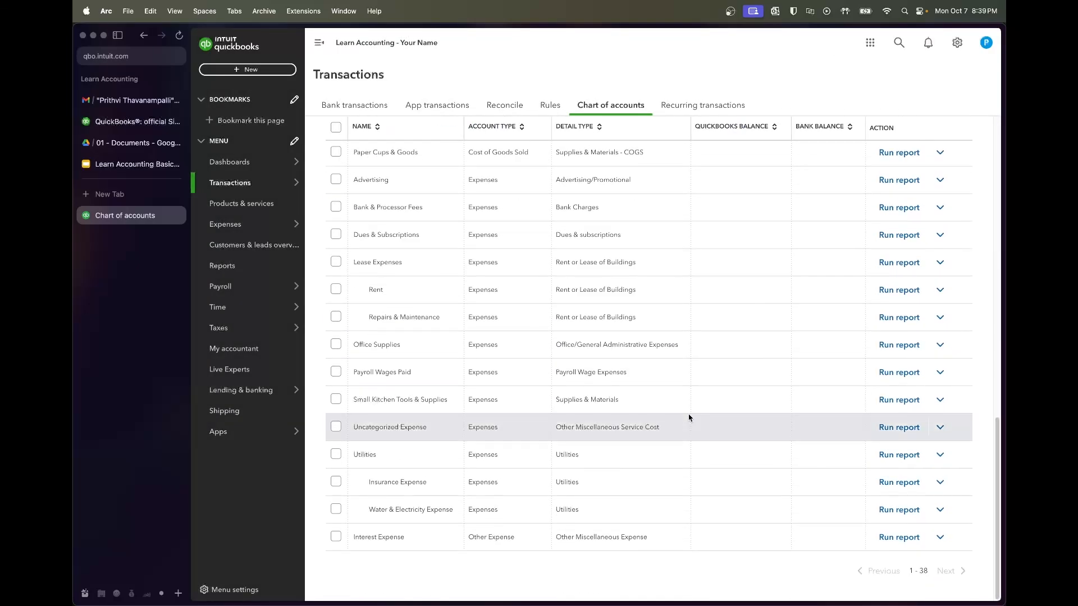
scroll(689, 417, up, 8)
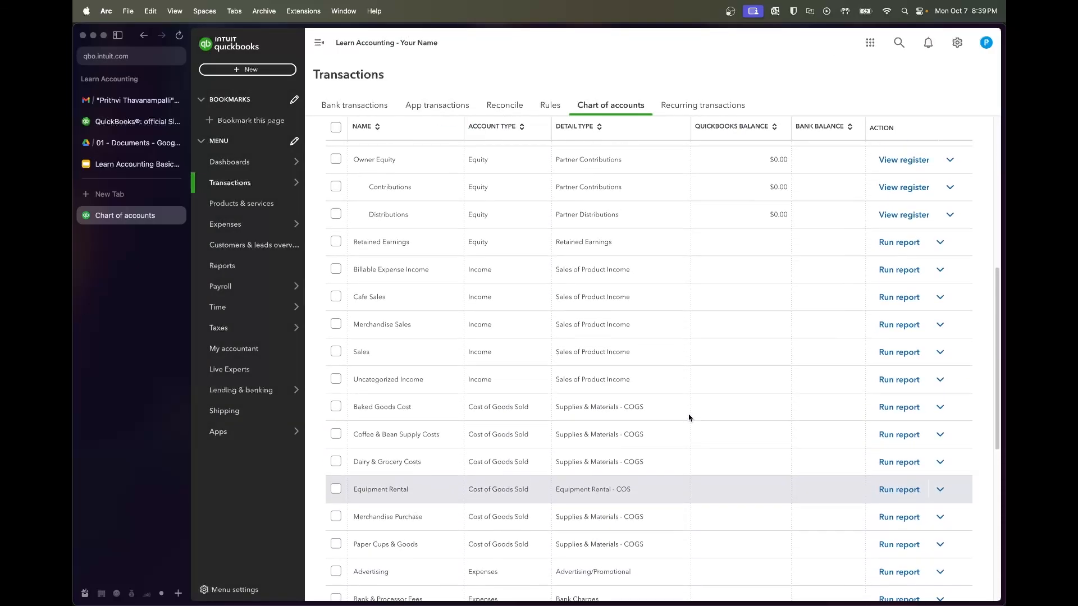
scroll(689, 417, up, 6)
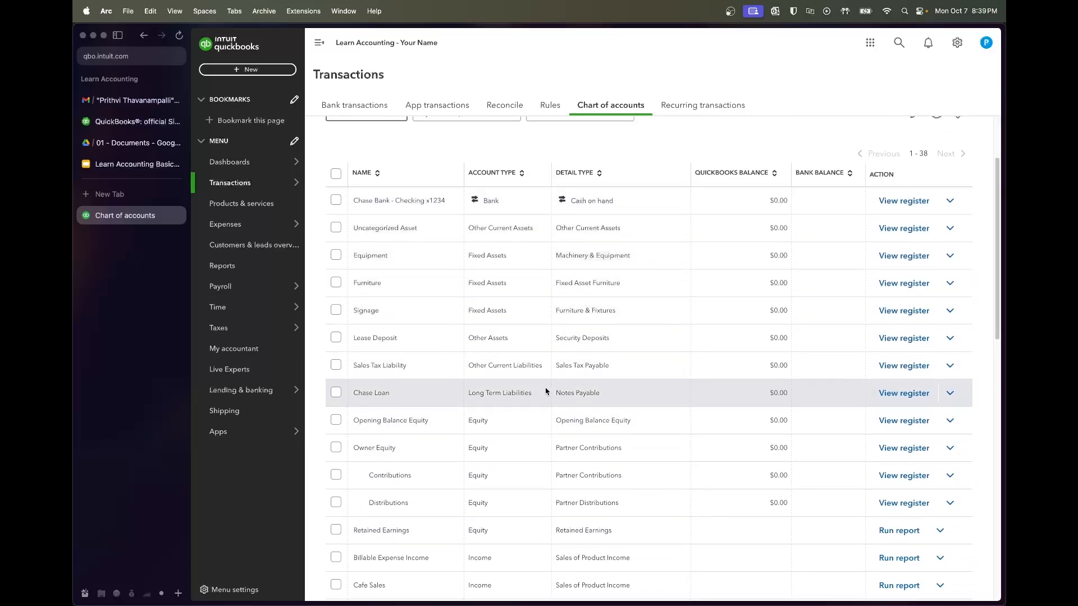
scroll(546, 392, down, 1)
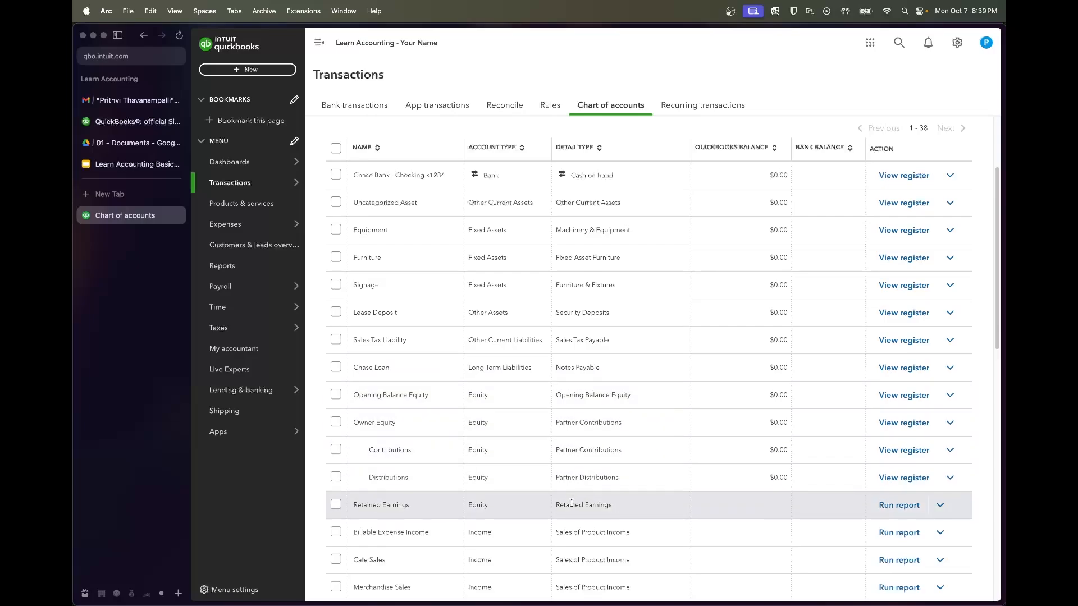
scroll(571, 503, down, 10)
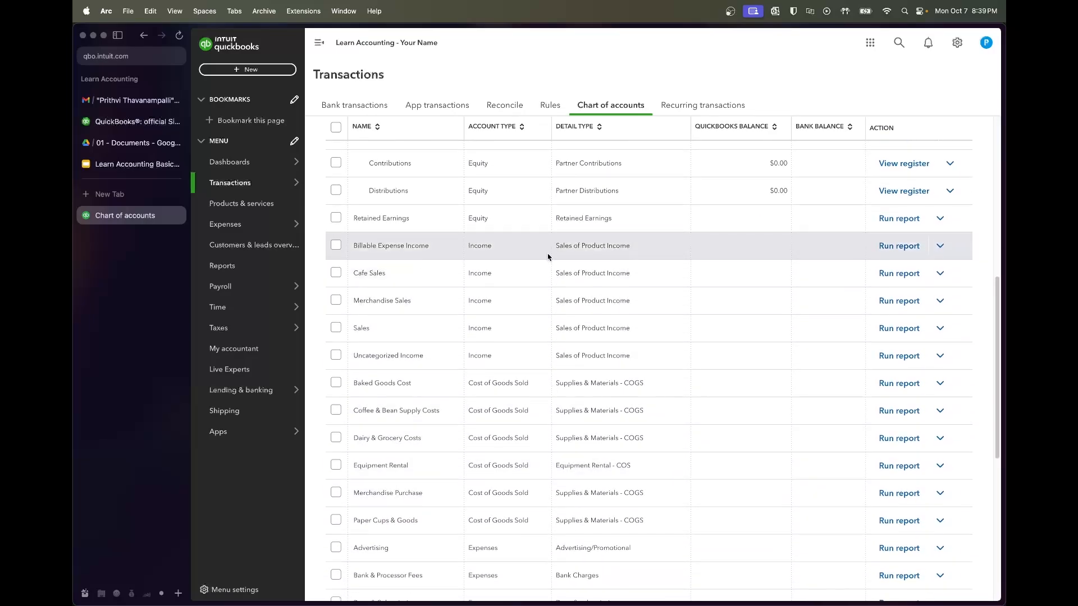
scroll(569, 478, down, 4)
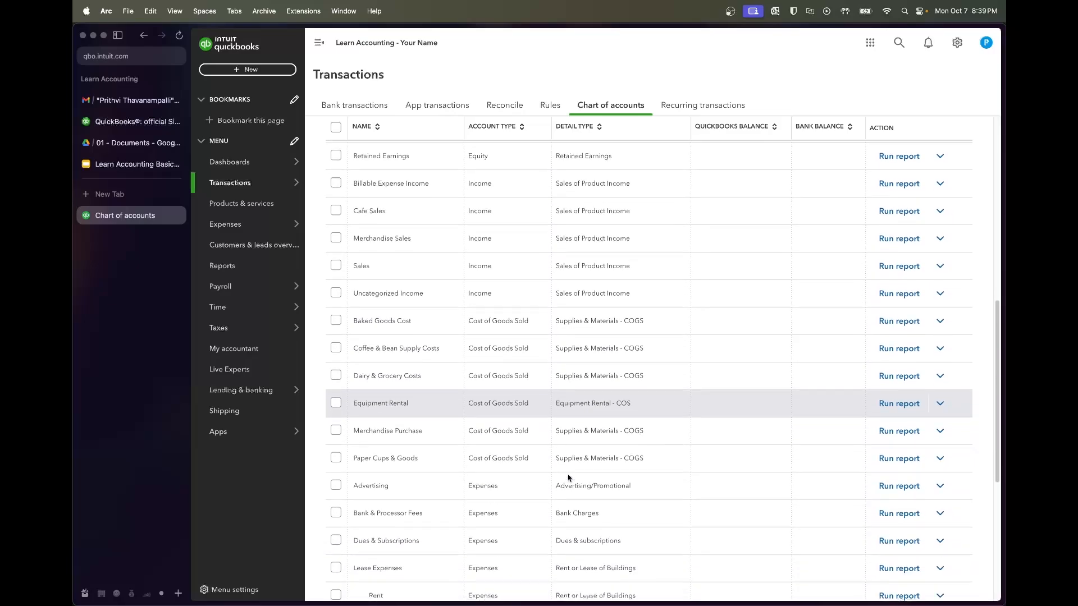
scroll(579, 403, down, 9)
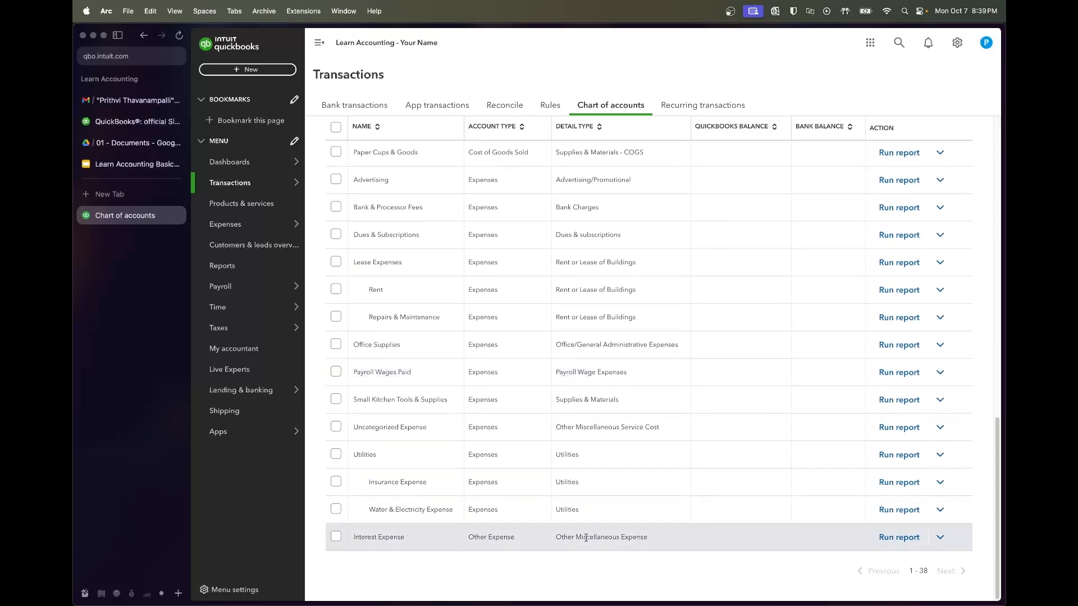
click(135, 164)
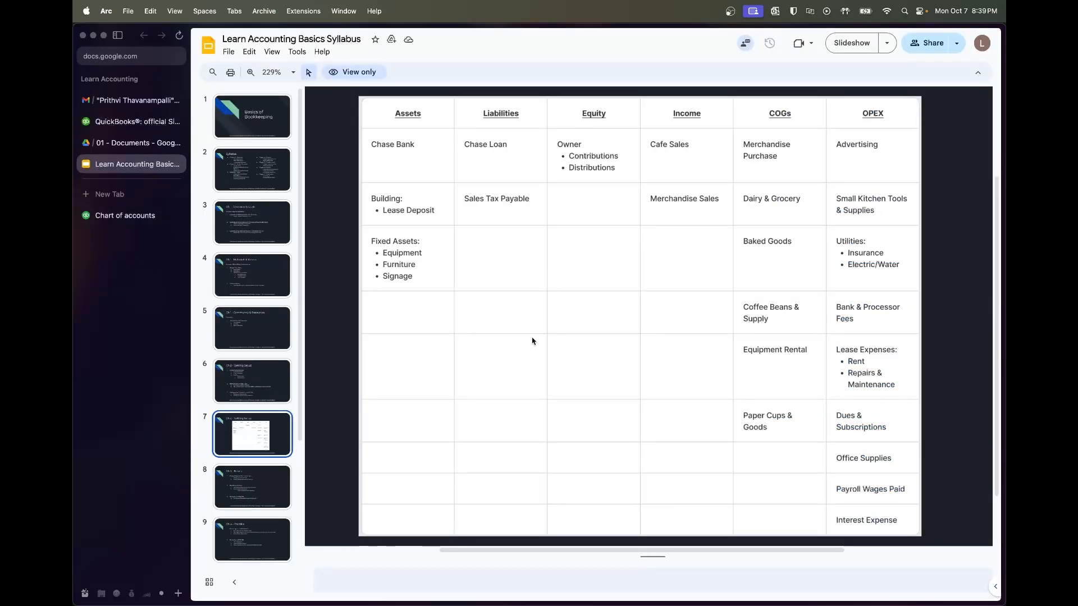